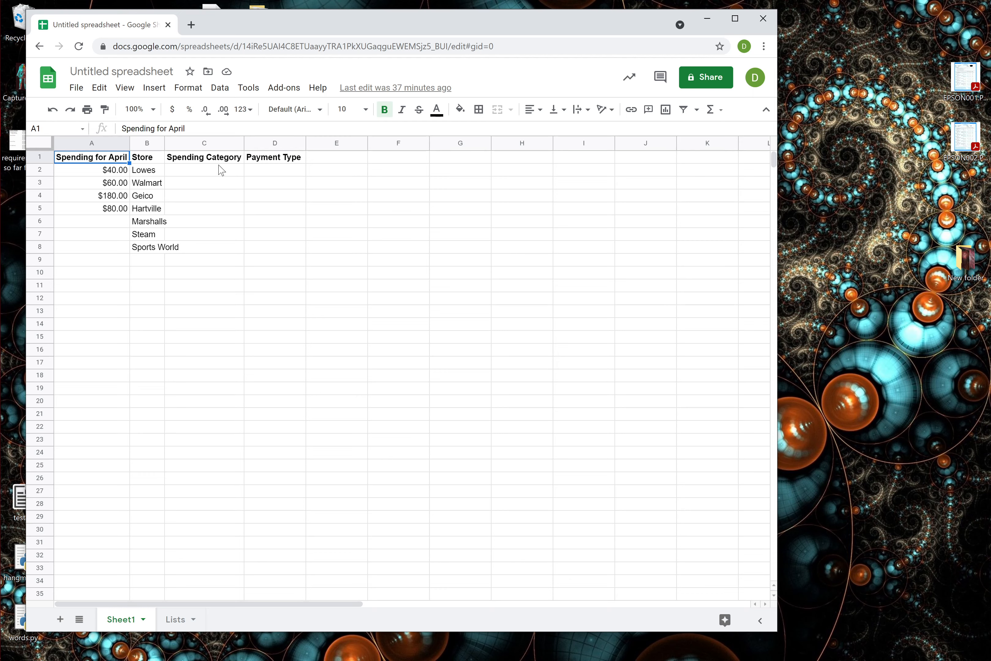
- Delete the Payment Type heading from cell D1 of Sheet1
{"action": "left_click", "coordinate": [275, 162]}
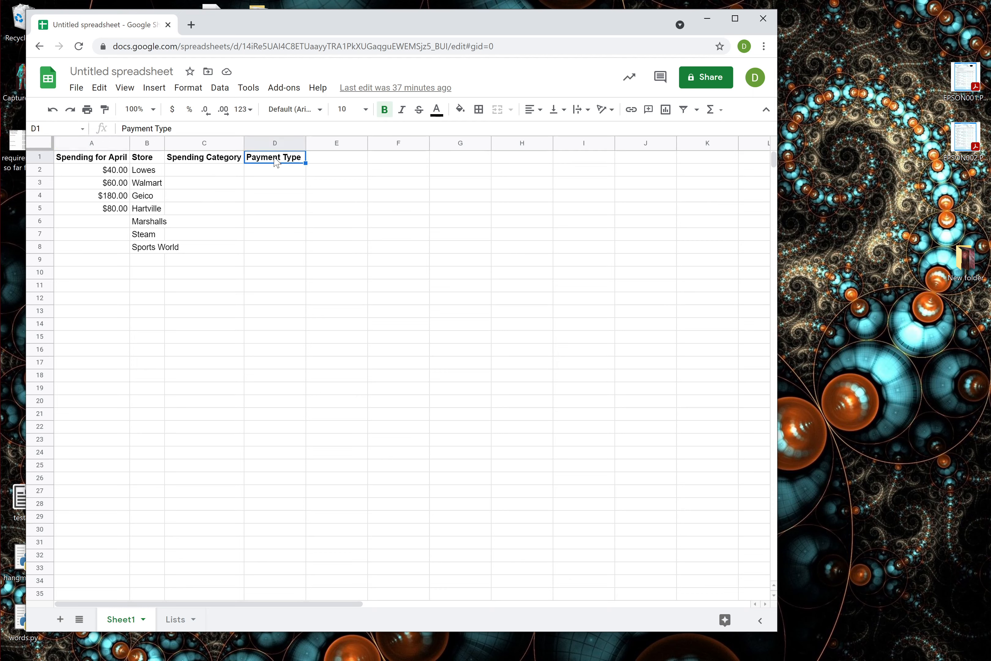
{"action": "key", "text": "Delete"}
{"action": "left_click", "coordinate": [213, 162]}
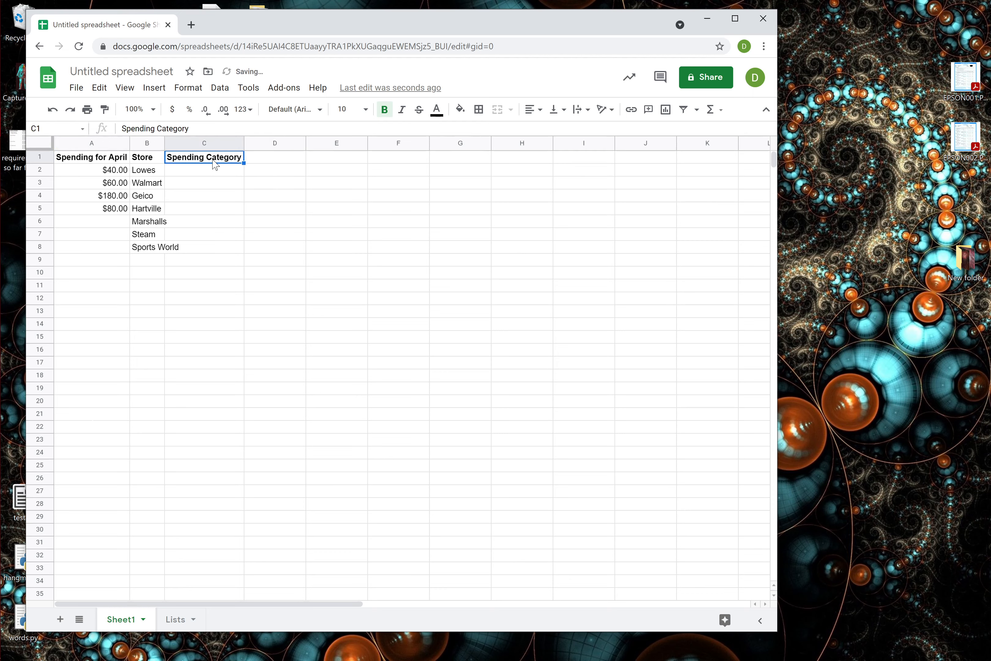
{"action": "left_click", "coordinate": [214, 171]}
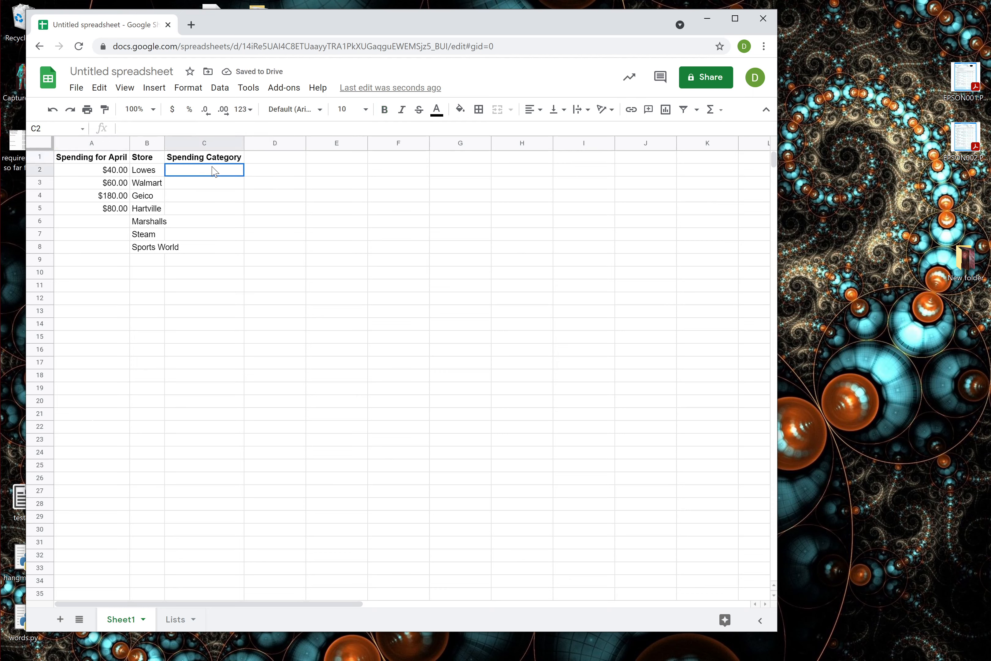
{"action": "left_click_drag", "start_coordinate": [212, 168], "coordinate": [205, 252]}
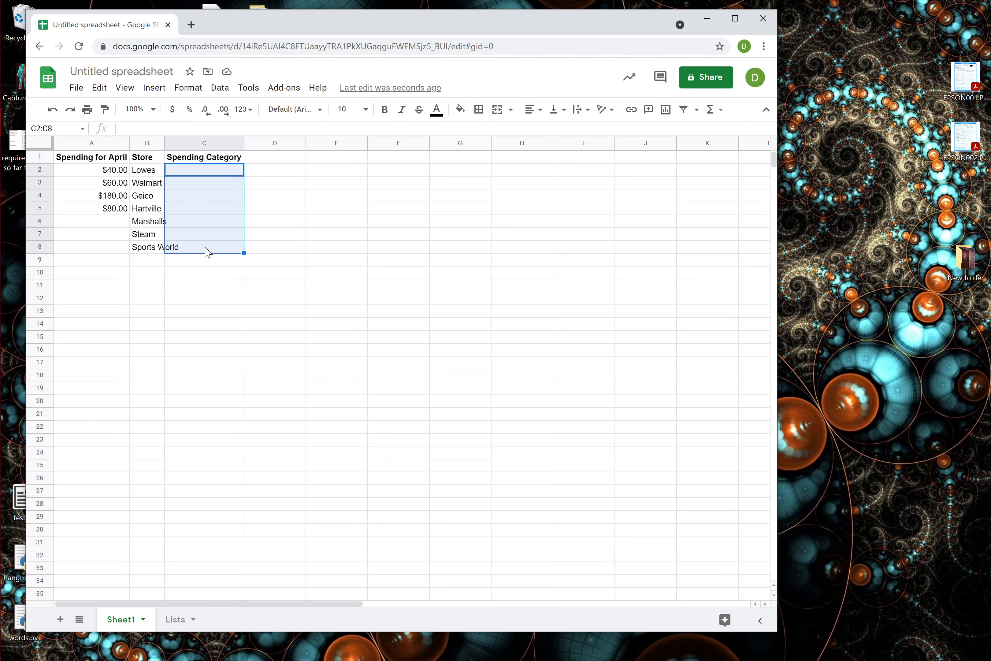
{"action": "left_click", "coordinate": [264, 187]}
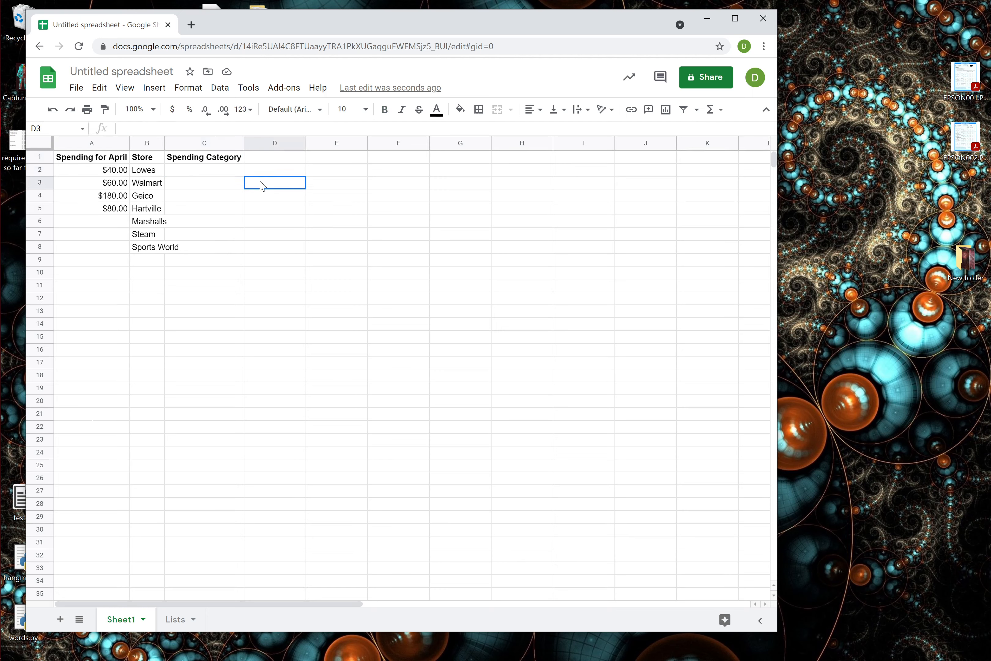
{"action": "left_click", "coordinate": [221, 175]}
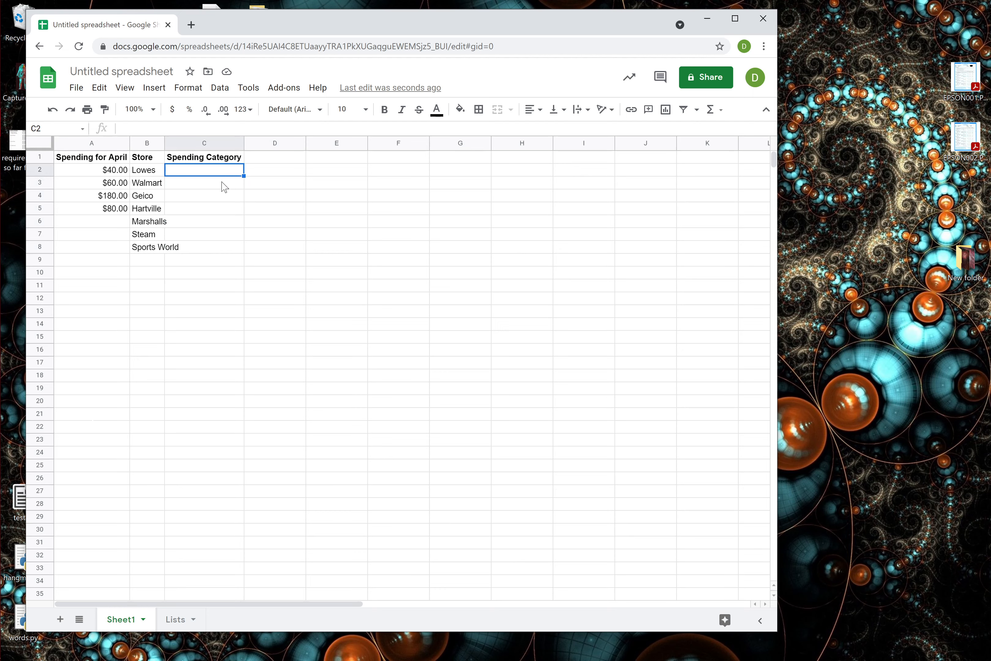
{"action": "left_click", "coordinate": [223, 186]}
{"action": "left_click", "coordinate": [216, 199]}
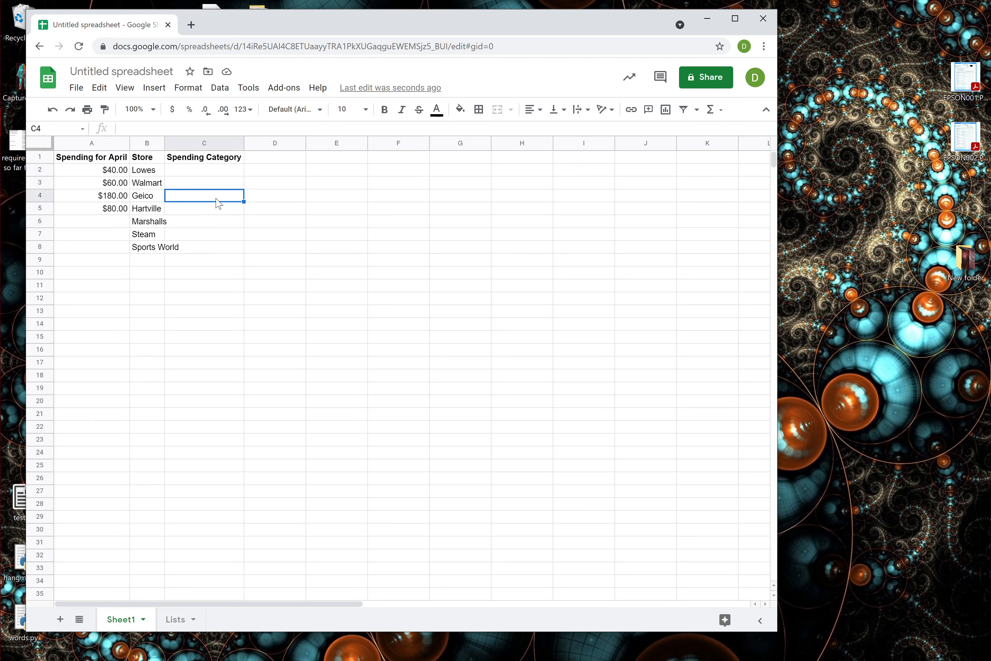
{"action": "left_click", "coordinate": [213, 213]}
{"action": "left_click", "coordinate": [209, 224]}
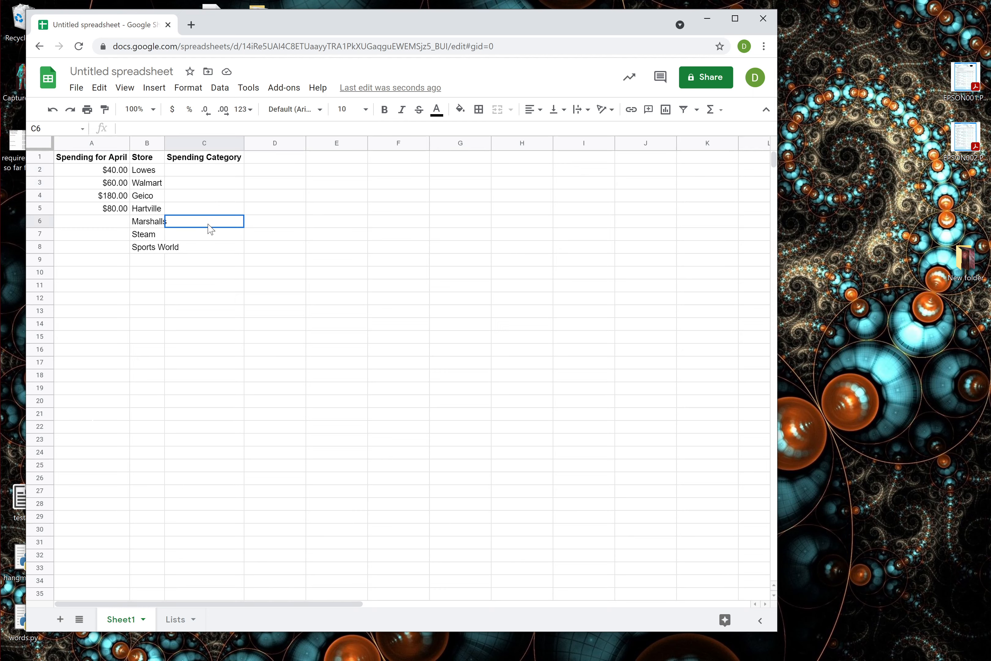
{"action": "left_click", "coordinate": [216, 173]}
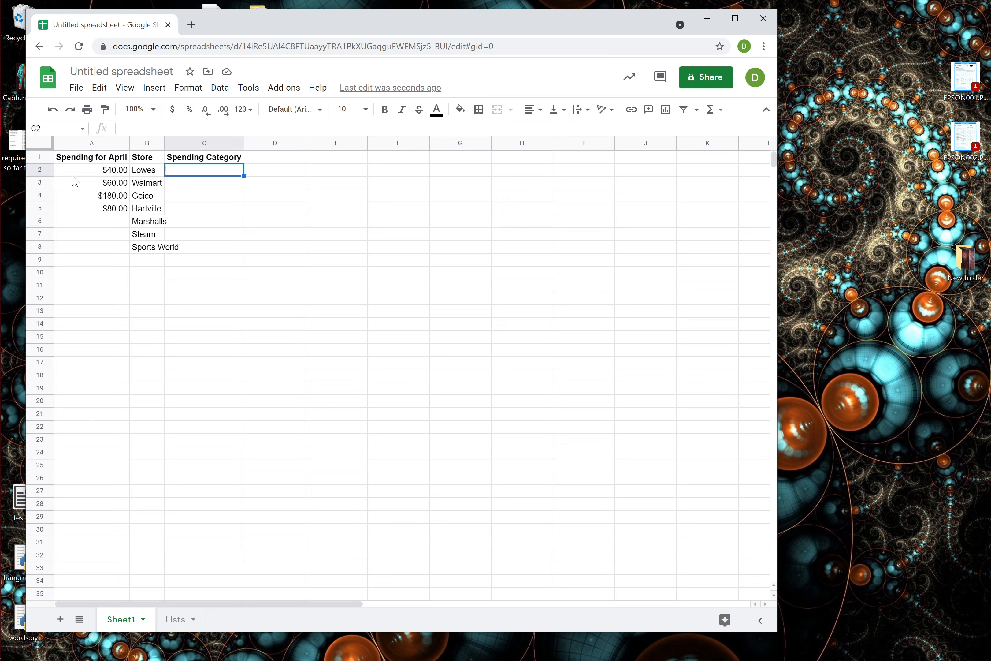
{"action": "left_click", "coordinate": [42, 169]}
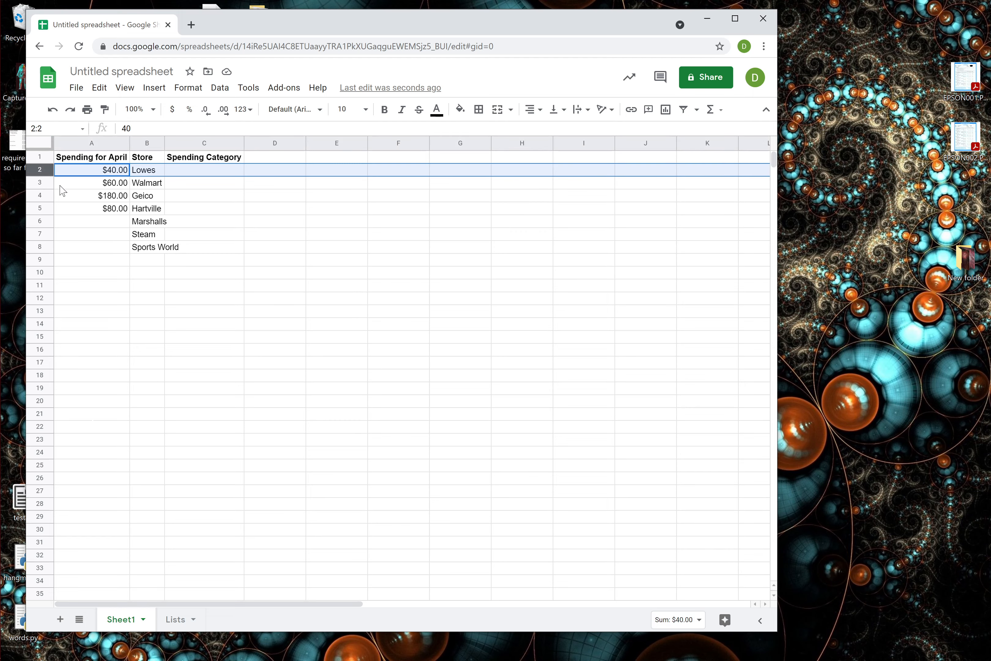
{"action": "left_click", "coordinate": [238, 174]}
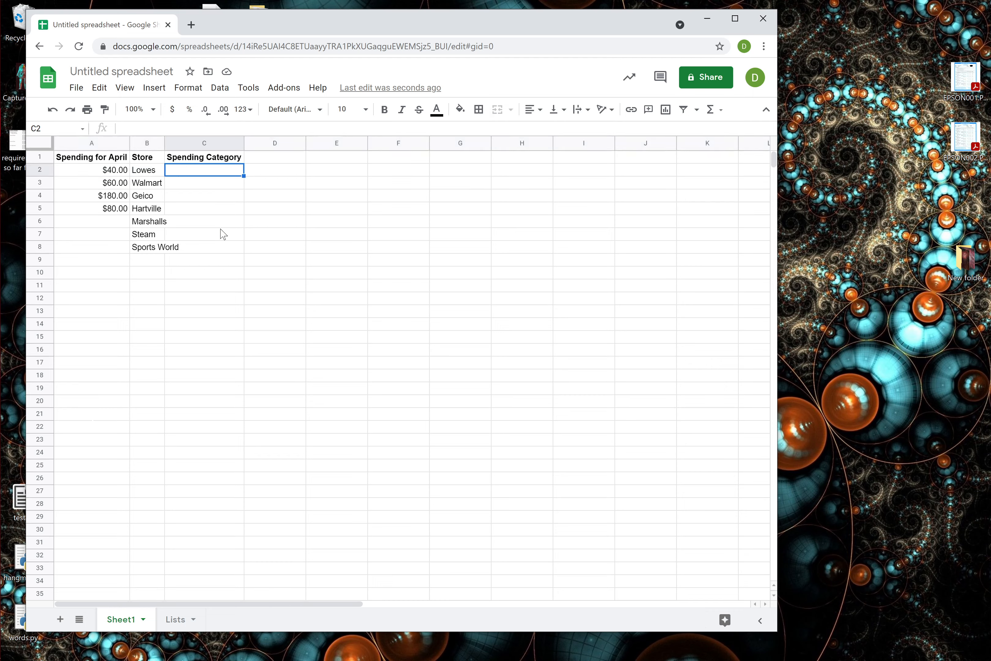
{"action": "left_click", "coordinate": [112, 170]}
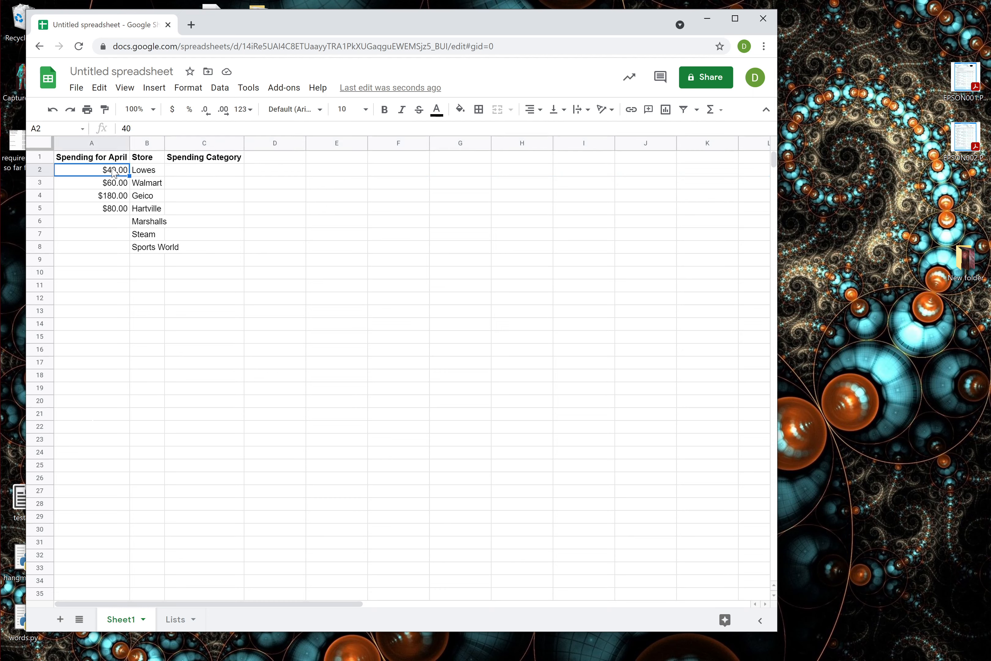
{"action": "left_click", "coordinate": [213, 171]}
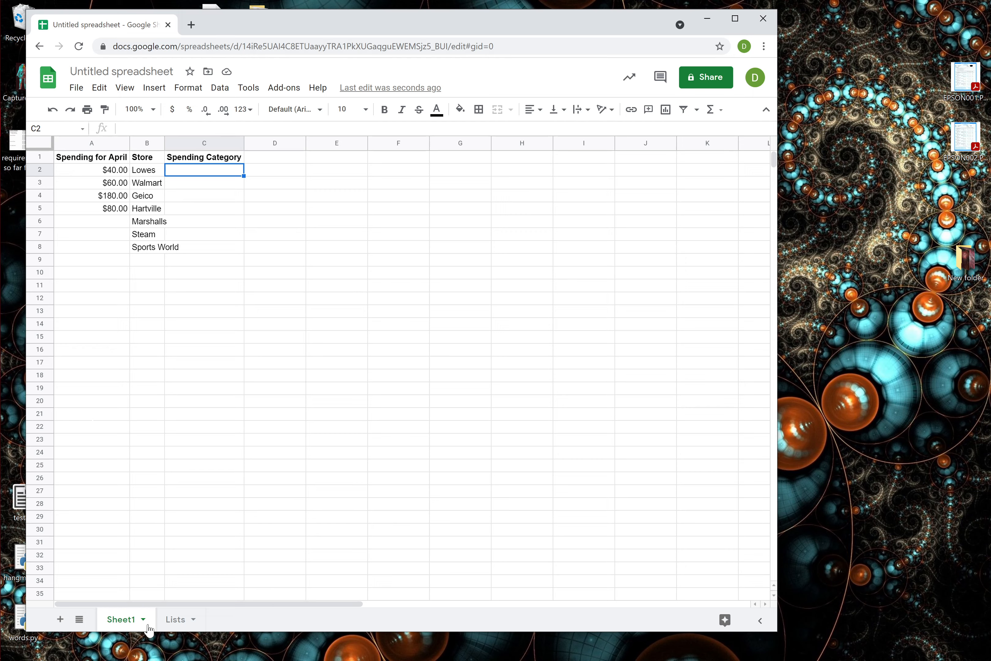
- Add a new blank sheet to the spreadsheet and open its name for editing
{"action": "left_click", "coordinate": [61, 620]}
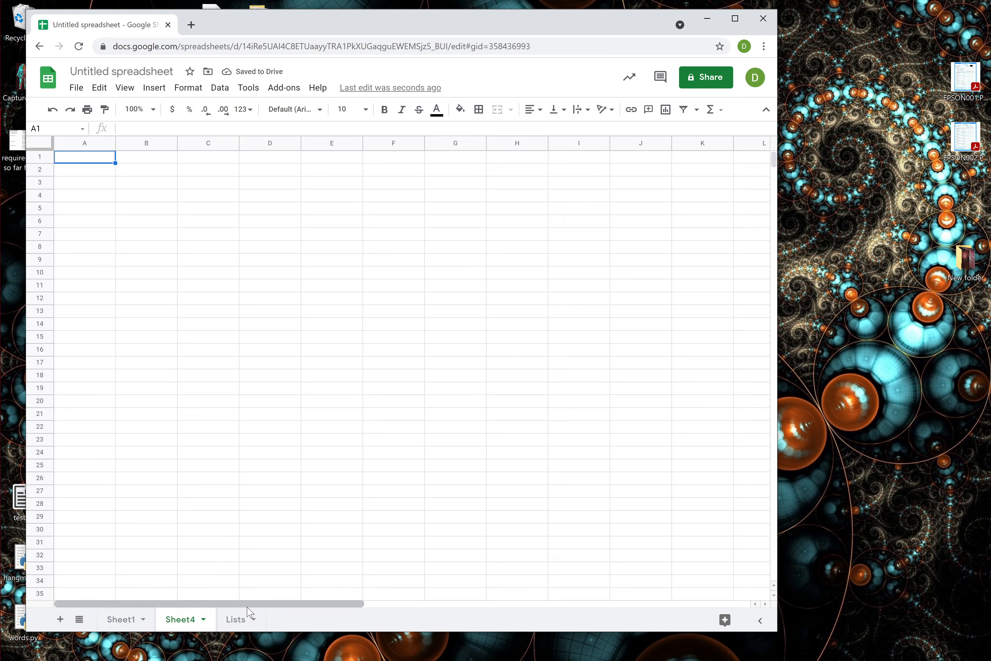
{"action": "left_click", "coordinate": [237, 621]}
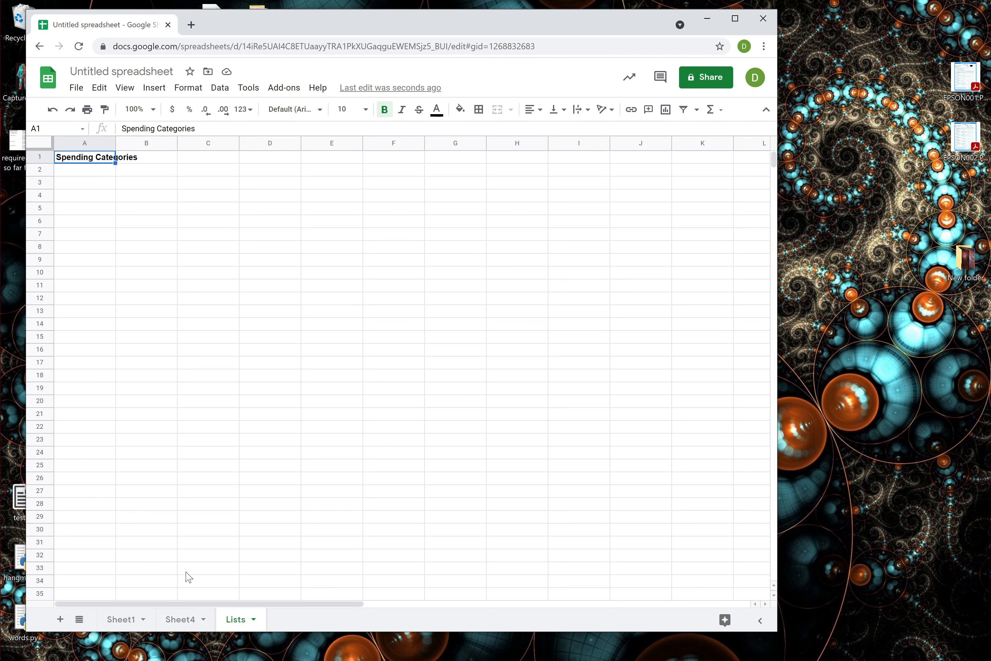
{"action": "left_click", "coordinate": [189, 623]}
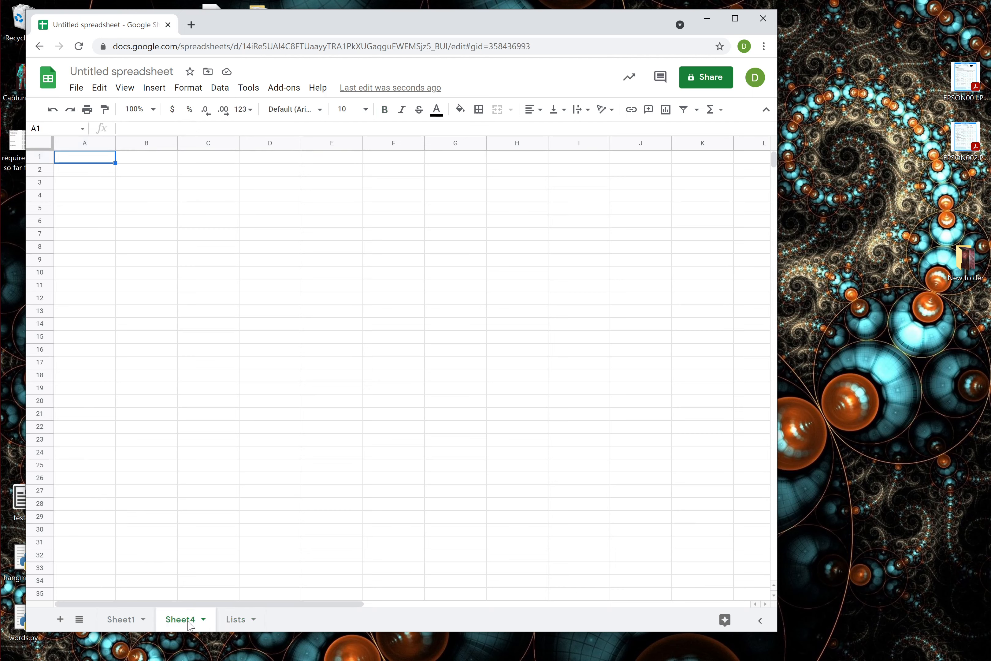
{"action": "right_click", "coordinate": [189, 624]}
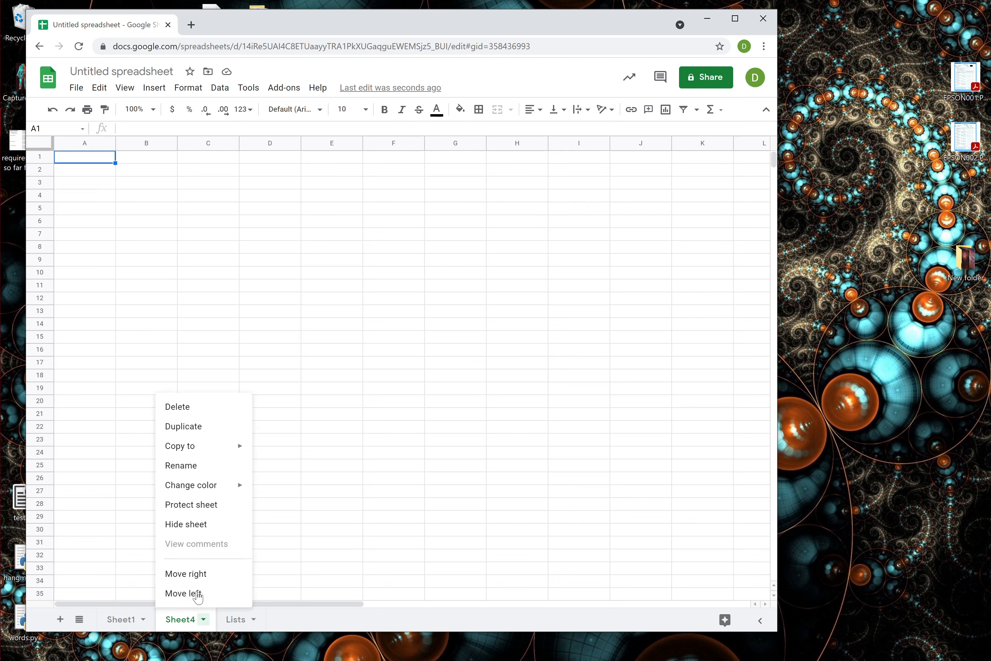
{"action": "left_click", "coordinate": [198, 465]}
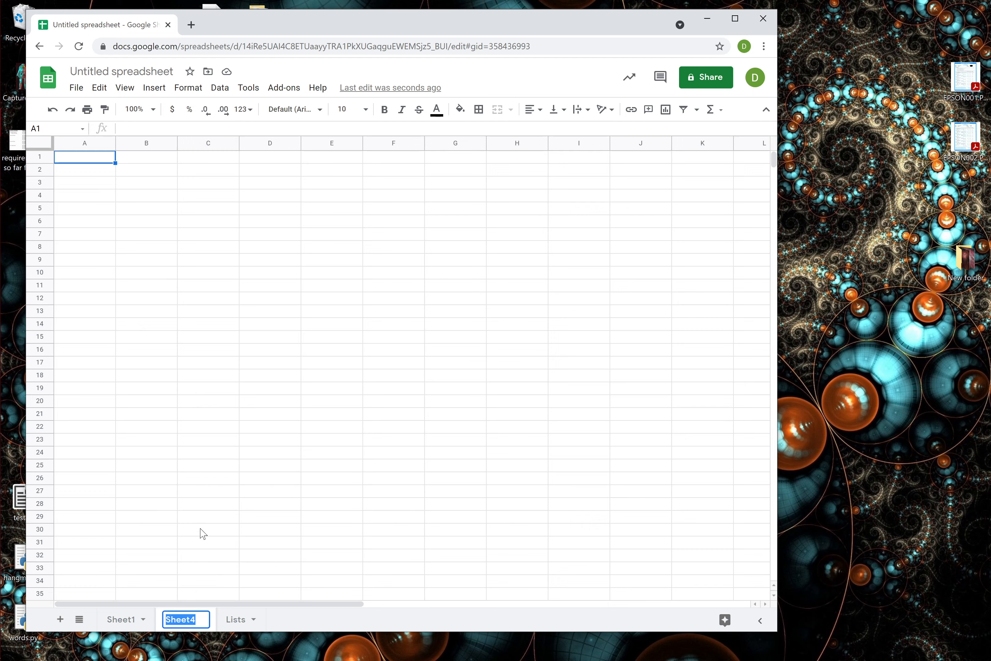
{"action": "left_click", "coordinate": [283, 509]}
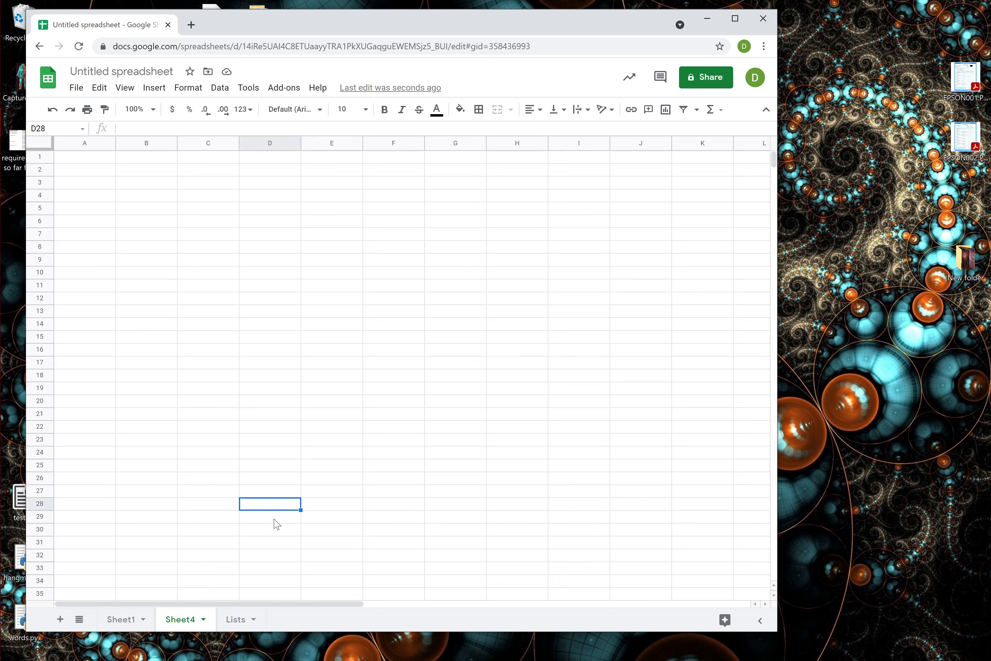
- Delete the blank Sheet4 from the spreadsheet
{"action": "right_click", "coordinate": [191, 620]}
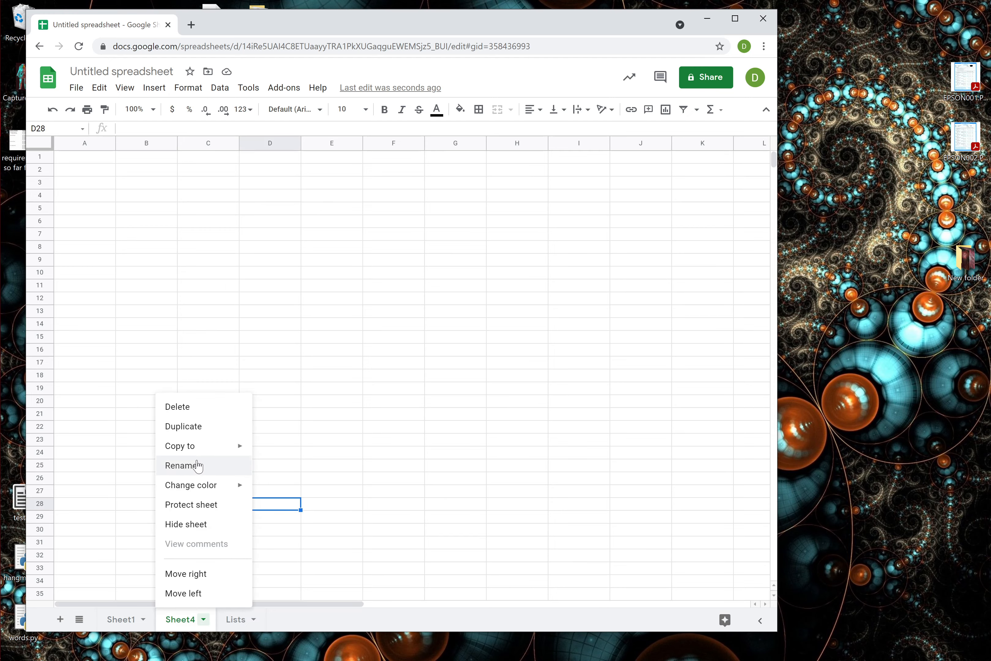
{"action": "left_click", "coordinate": [204, 410]}
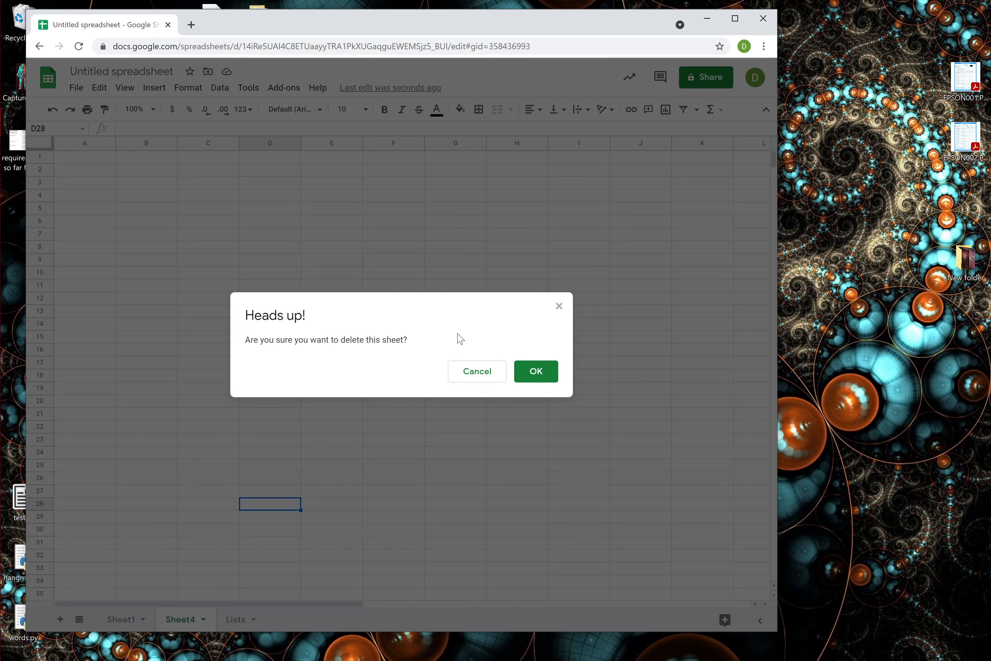
{"action": "left_click", "coordinate": [538, 376]}
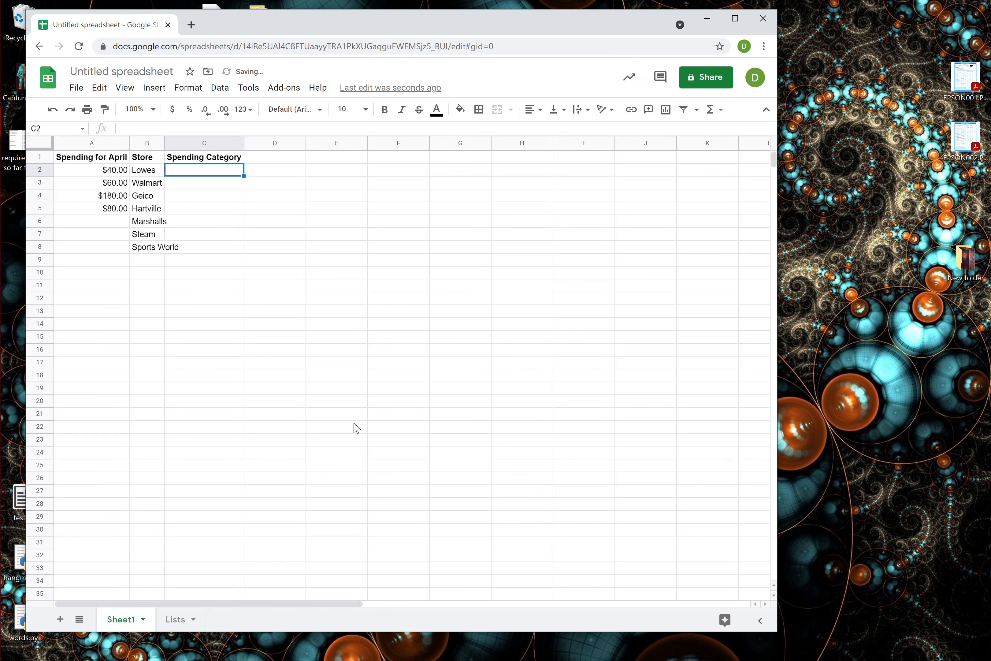
{"action": "left_click", "coordinate": [173, 625]}
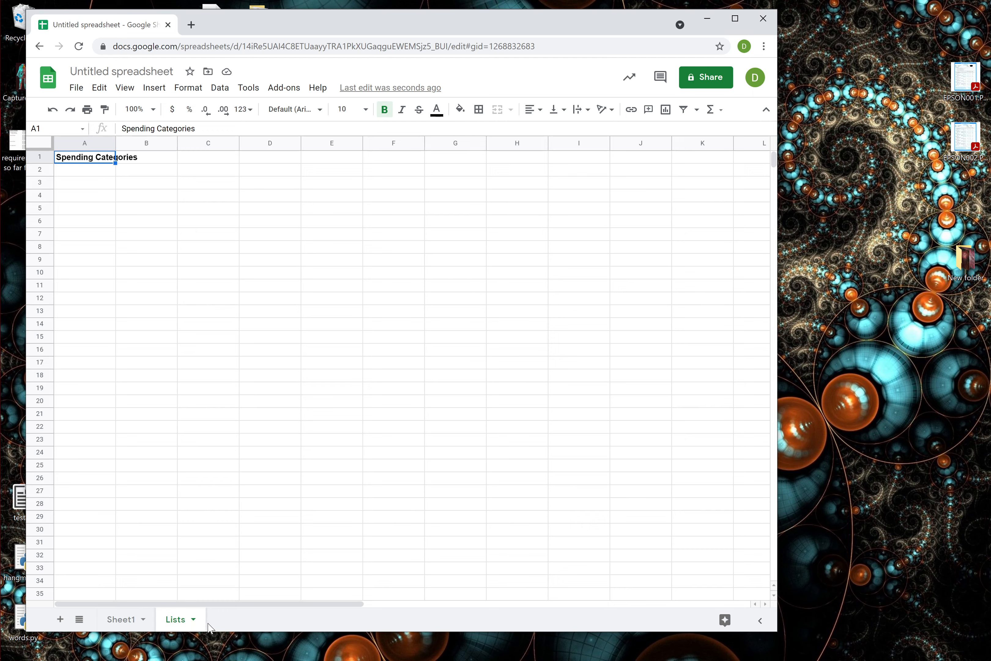
{"action": "left_click", "coordinate": [196, 623]}
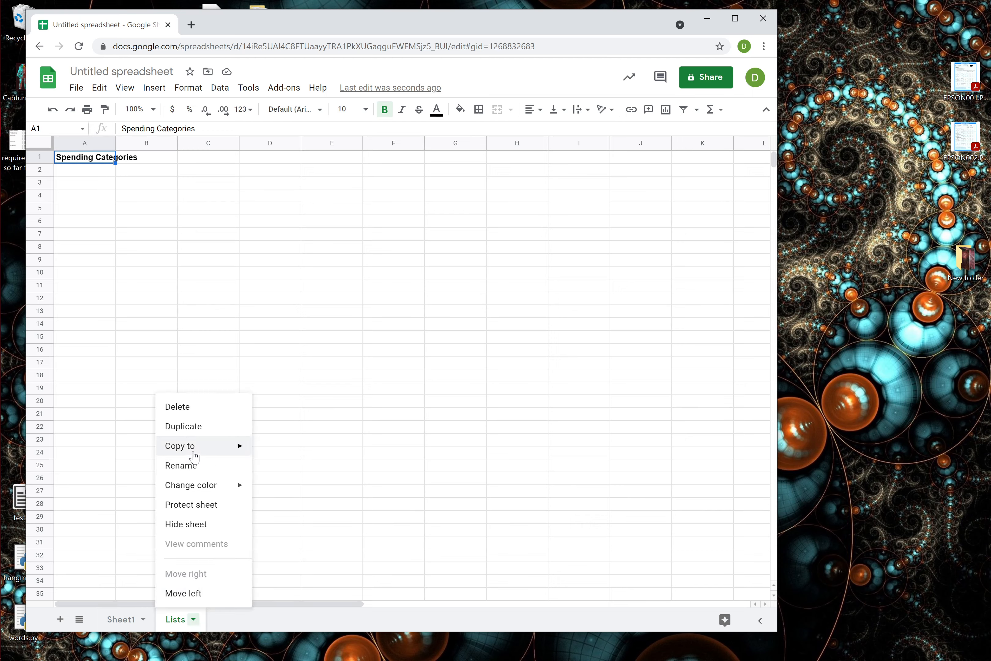
{"action": "mouse_move", "coordinate": [203, 498]}
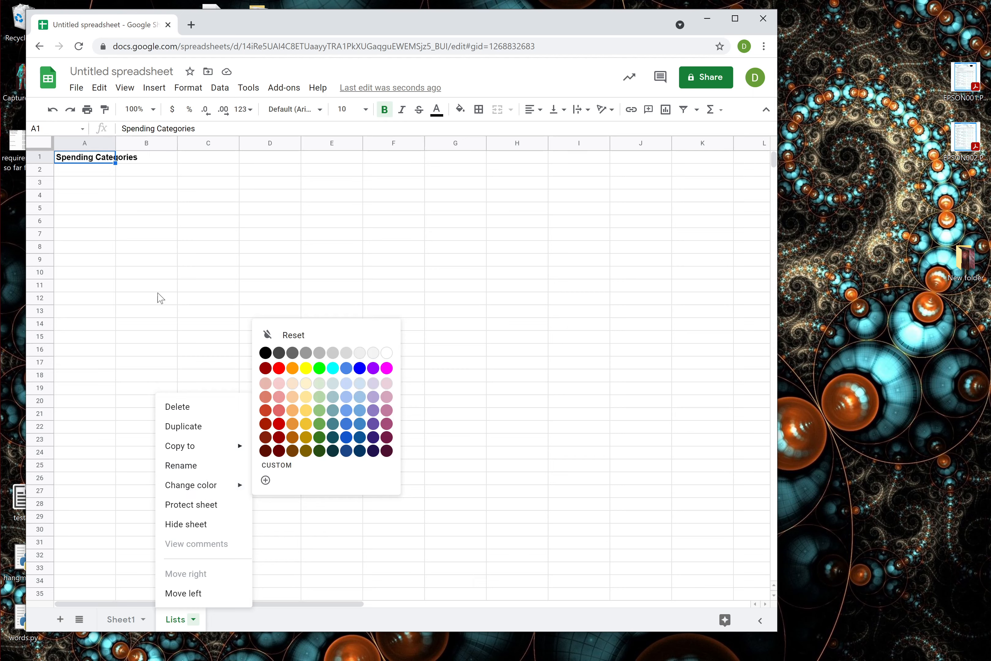
{"action": "left_click", "coordinate": [130, 235]}
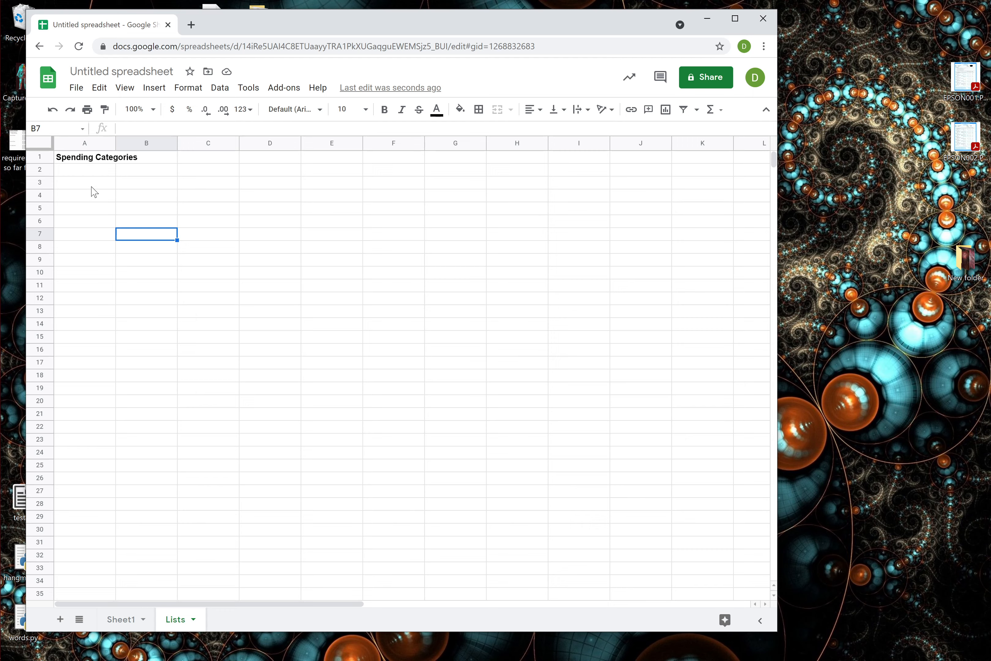
{"action": "left_click", "coordinate": [133, 625]}
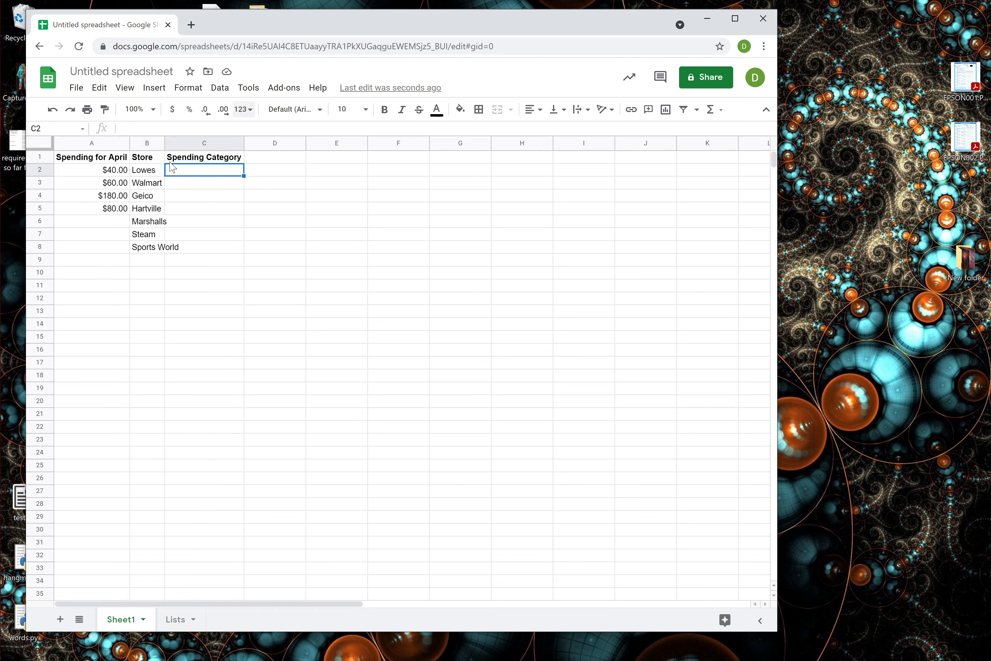
{"action": "left_click", "coordinate": [210, 160]}
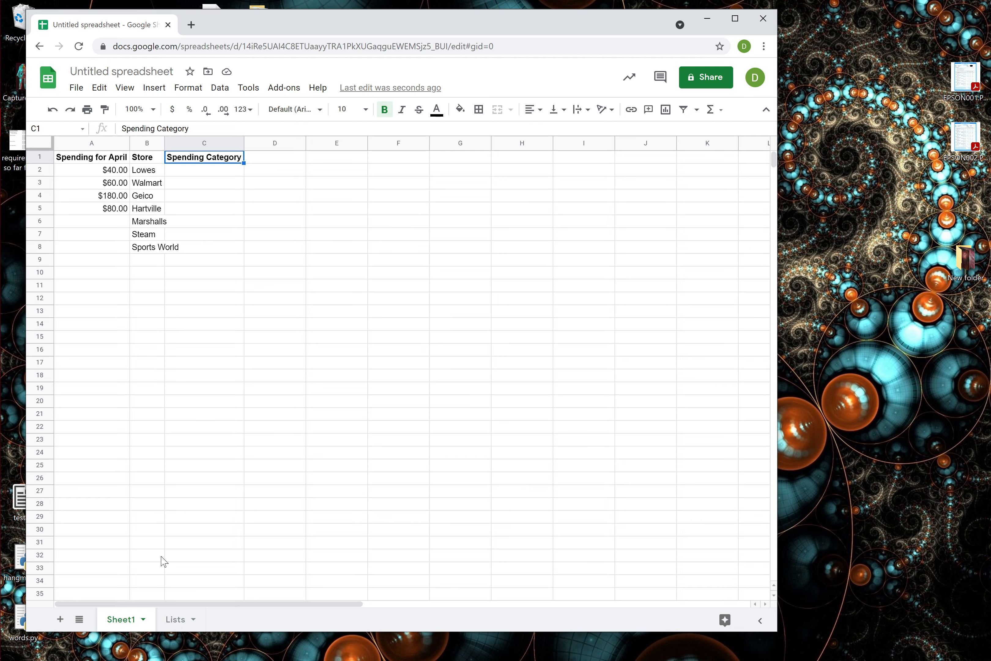
- Switch to the Lists sheet and set its zoom level to 150%
{"action": "left_click", "coordinate": [175, 618]}
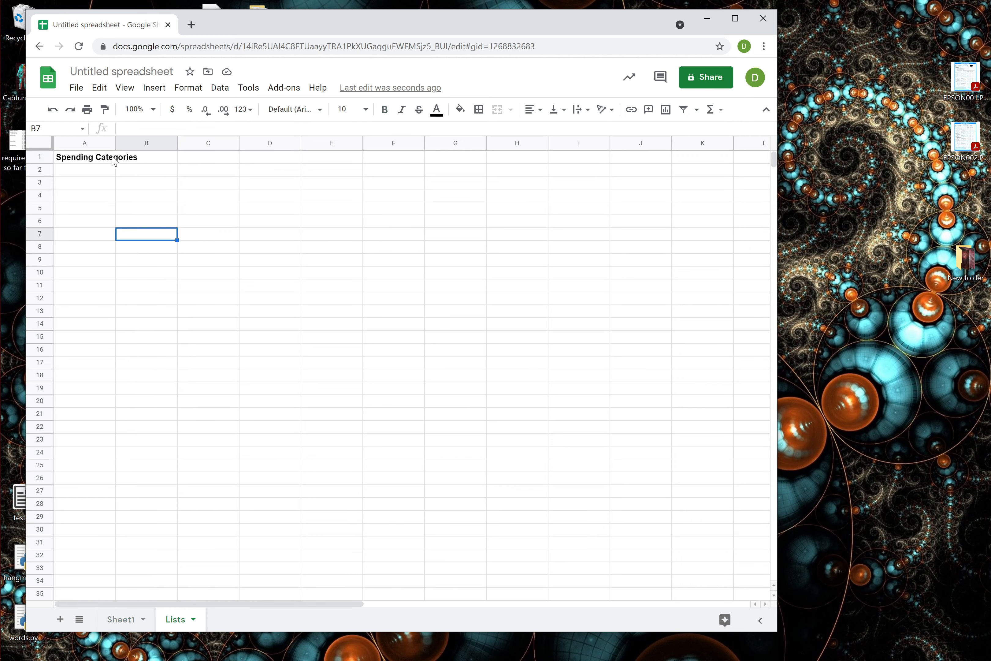
{"action": "left_click", "coordinate": [105, 157]}
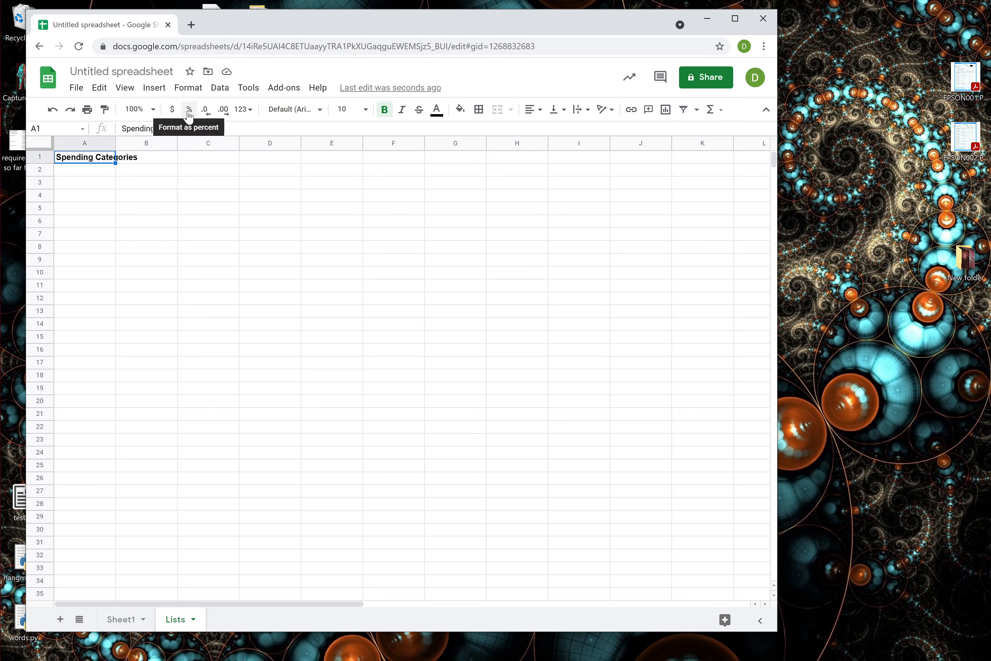
{"action": "left_click", "coordinate": [137, 111]}
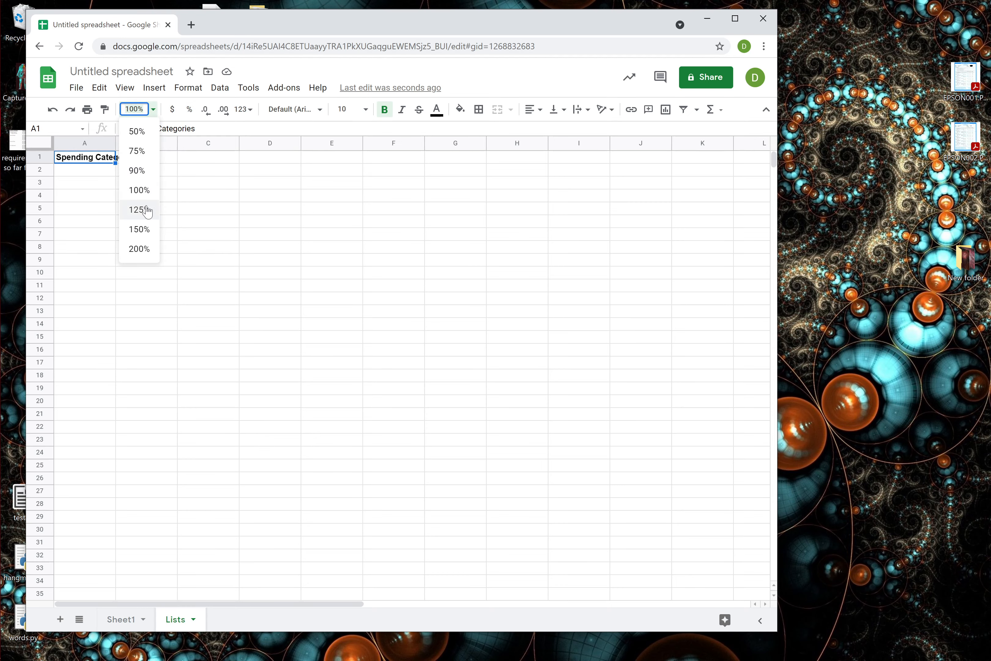
{"action": "left_click", "coordinate": [145, 228]}
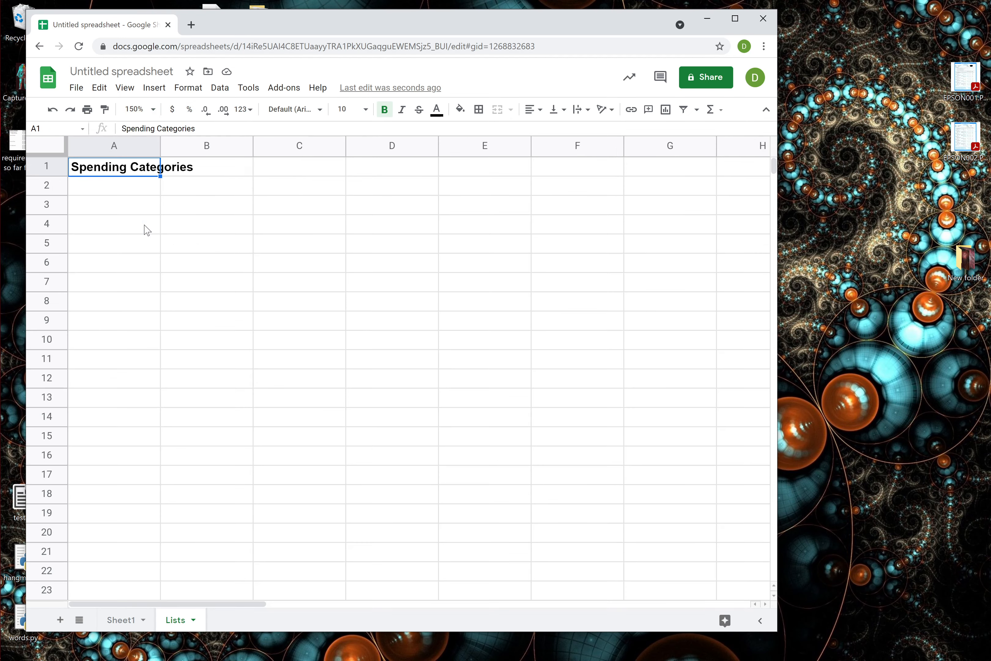
- Enter Groceries, Clothes, Entertainment, Rent, Gas and Garden in cells A2 to A7 under the Spending Categories heading
{"action": "left_click", "coordinate": [130, 193]}
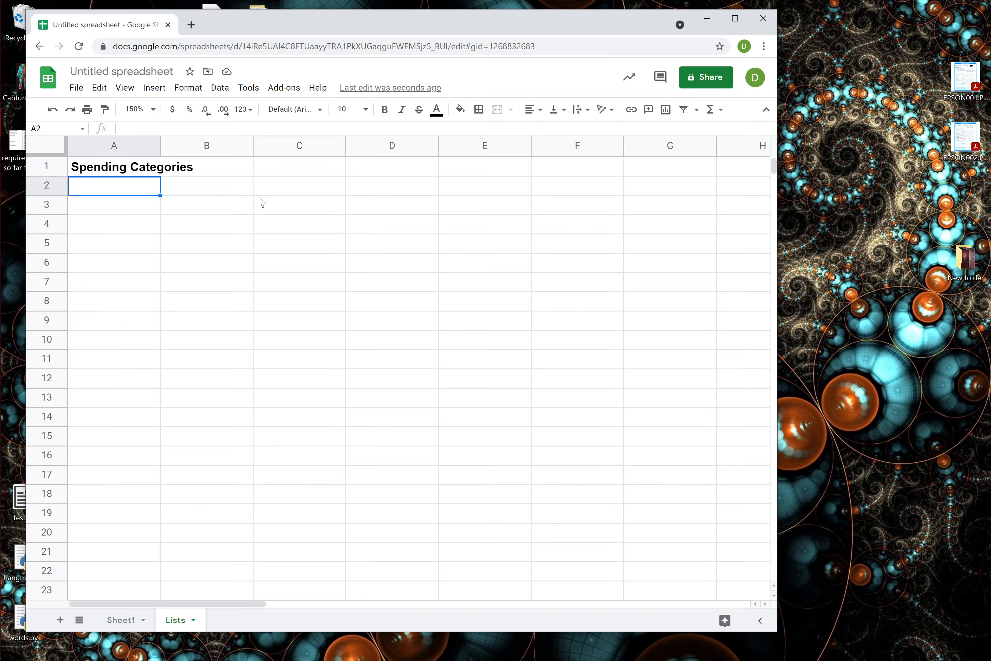
{"action": "type", "text": "Groceries"}
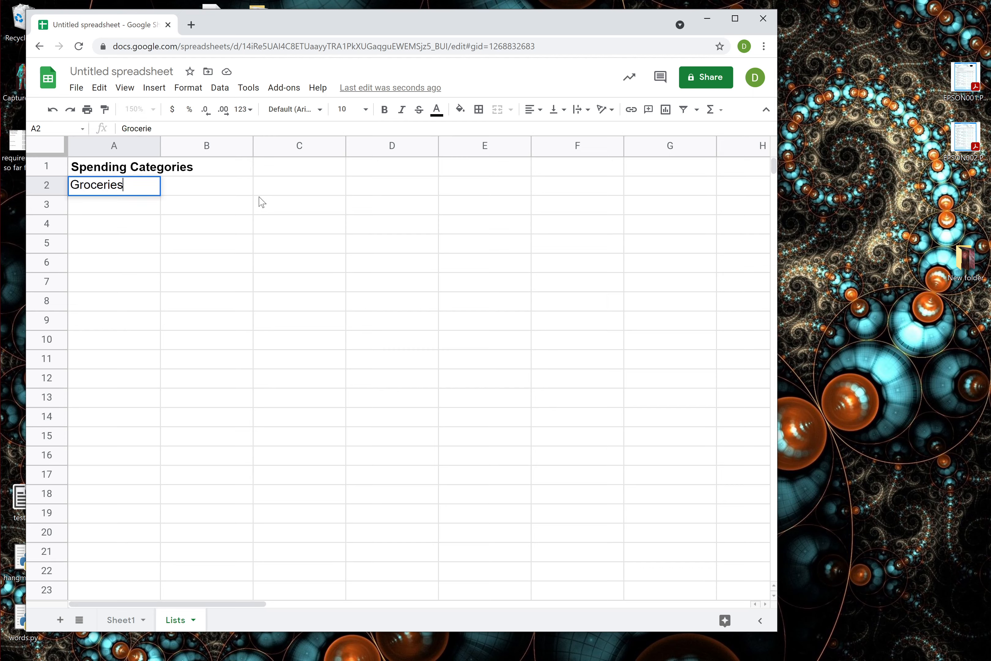
{"action": "key", "text": "Return"}
{"action": "type", "text": "C"}
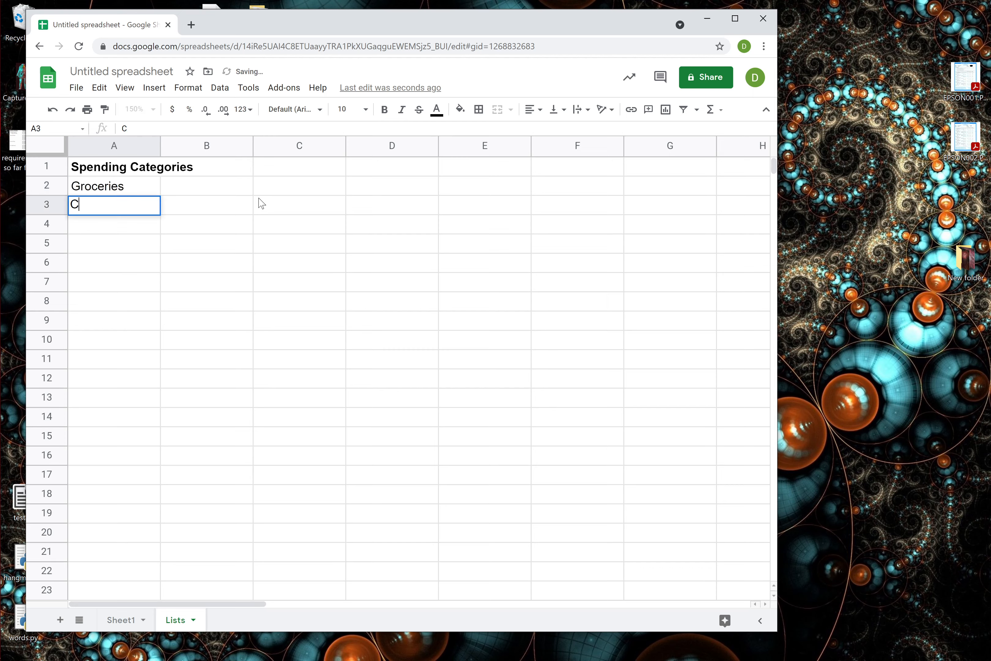
{"action": "type", "text": "lothes"}
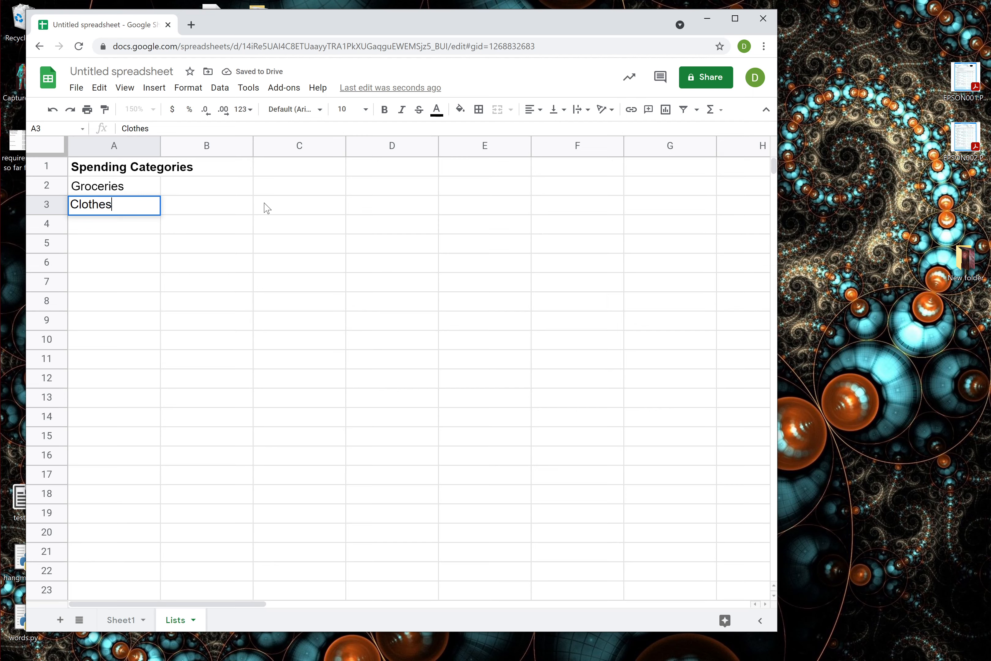
{"action": "key", "text": "Return"}
{"action": "type", "text": "Entertainment"}
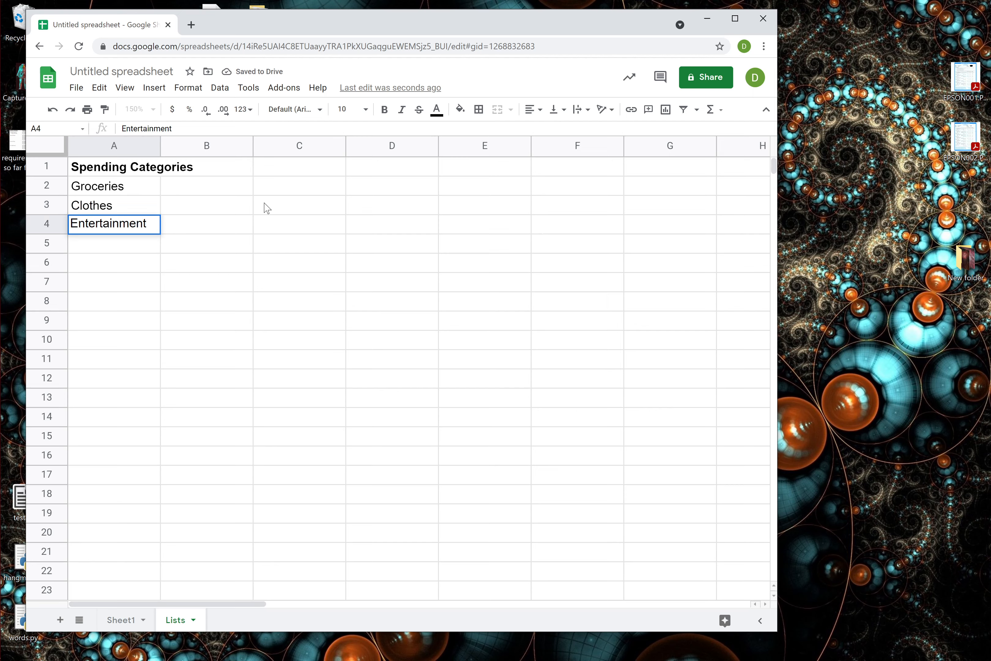
{"action": "key", "text": "Return"}
{"action": "type", "text": "Rent"}
{"action": "key", "text": "Return"}
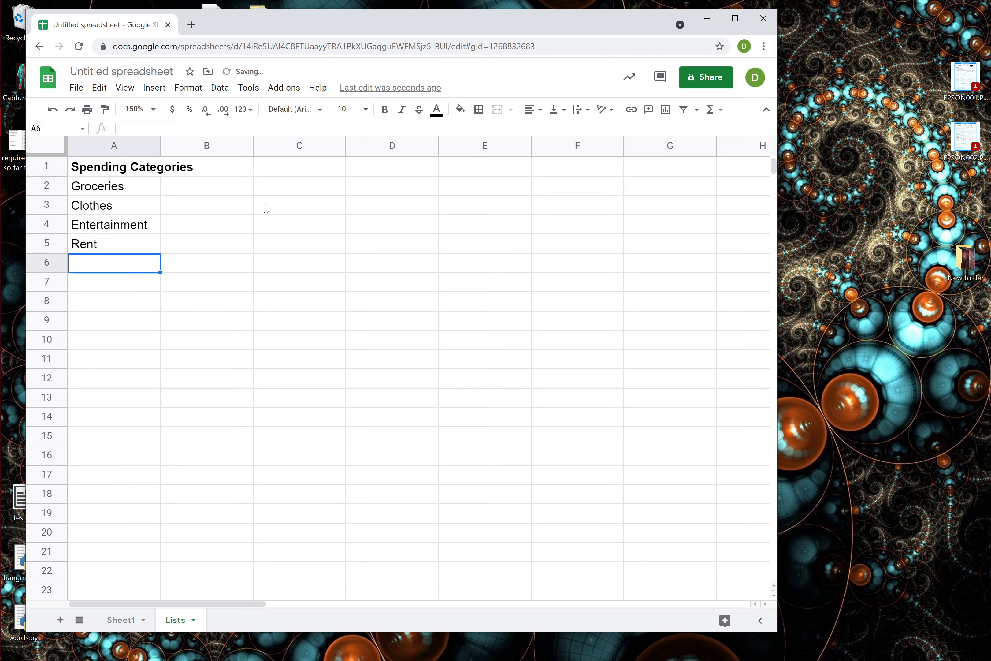
{"action": "type", "text": "Gas"}
{"action": "key", "text": "Return"}
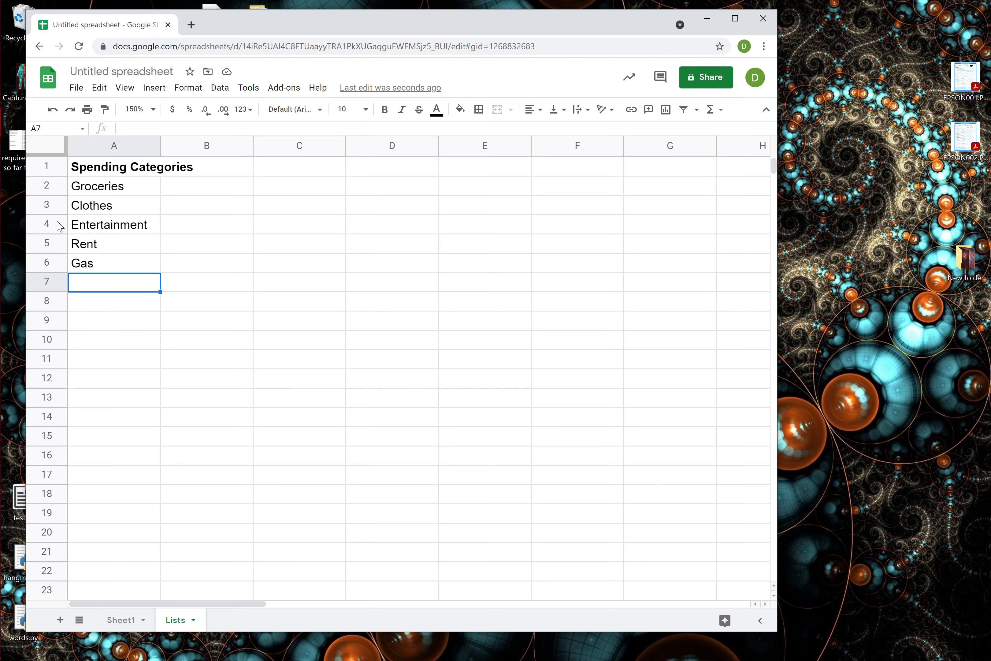
{"action": "type", "text": "Garden"}
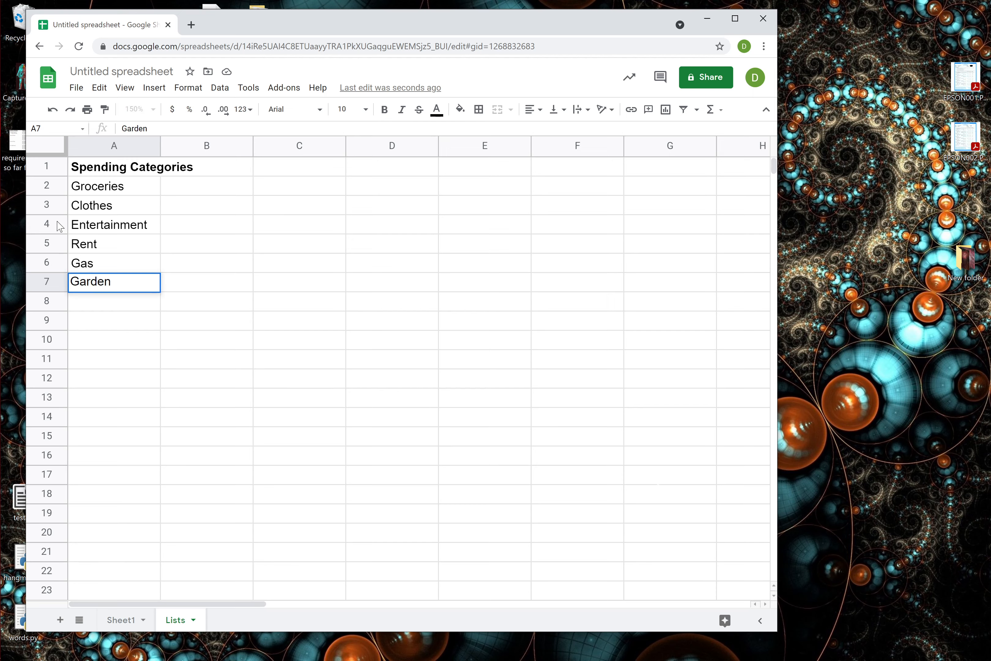
{"action": "key", "text": "Return"}
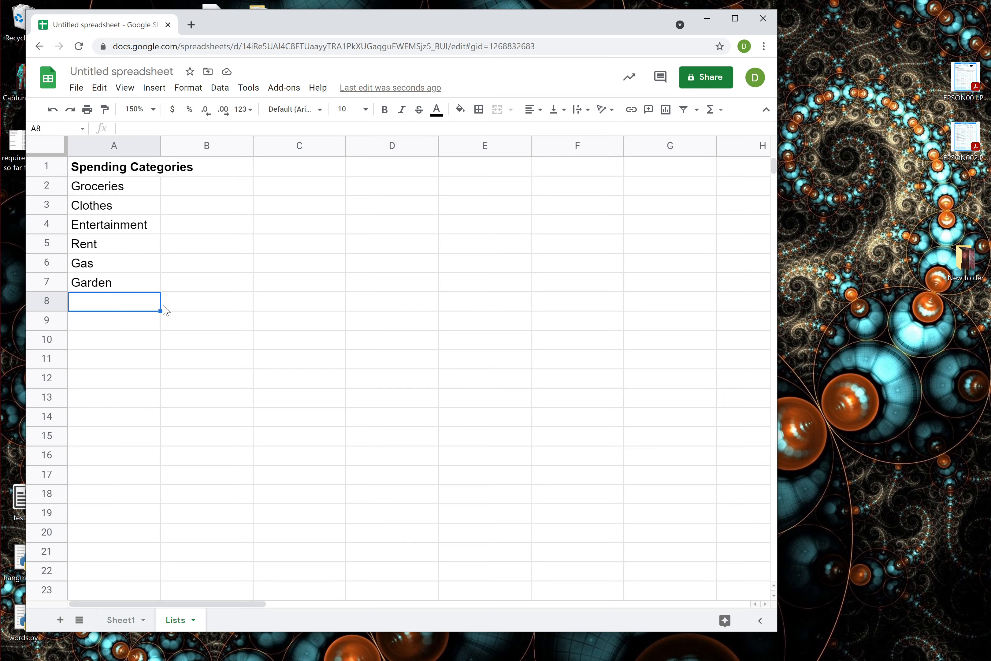
- Review the category list on the Lists sheet against the Spending Category column on Sheet1
{"action": "left_click", "coordinate": [175, 378]}
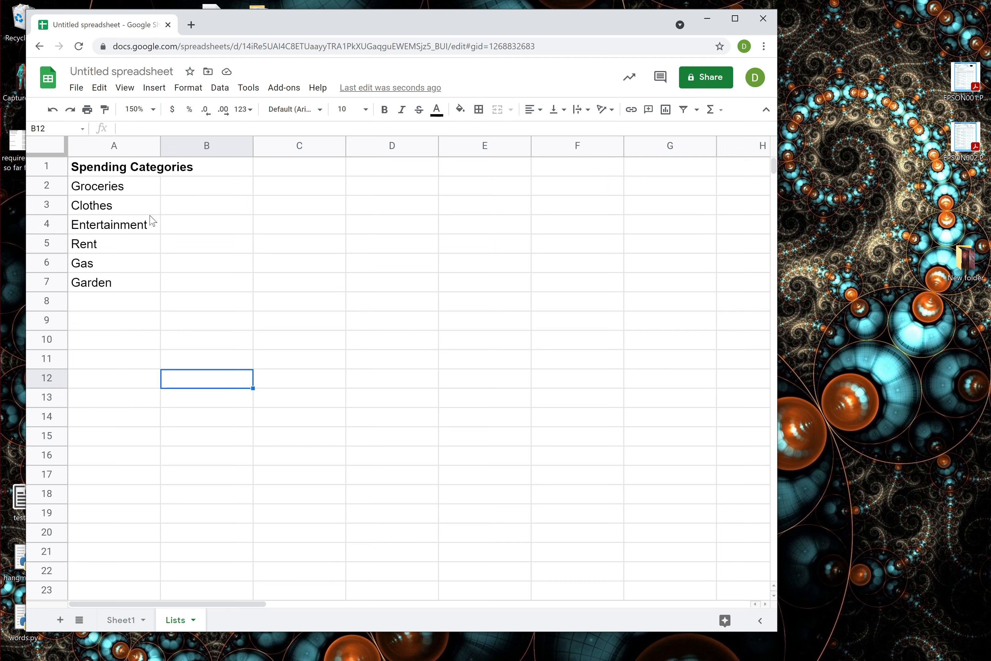
{"action": "left_click_drag", "start_coordinate": [126, 173], "coordinate": [114, 283]}
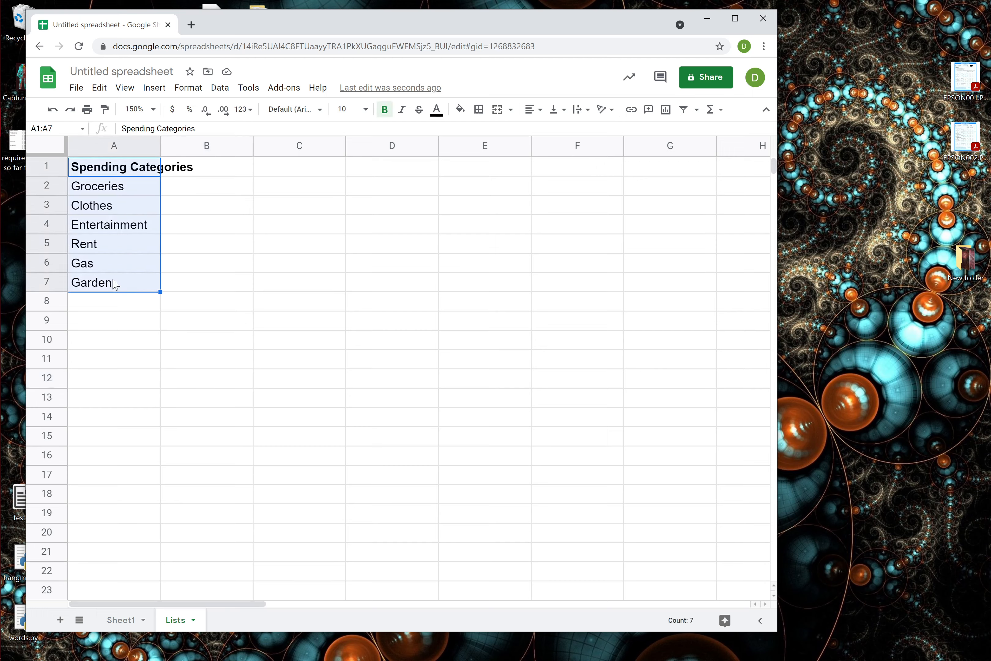
{"action": "left_click", "coordinate": [112, 623]}
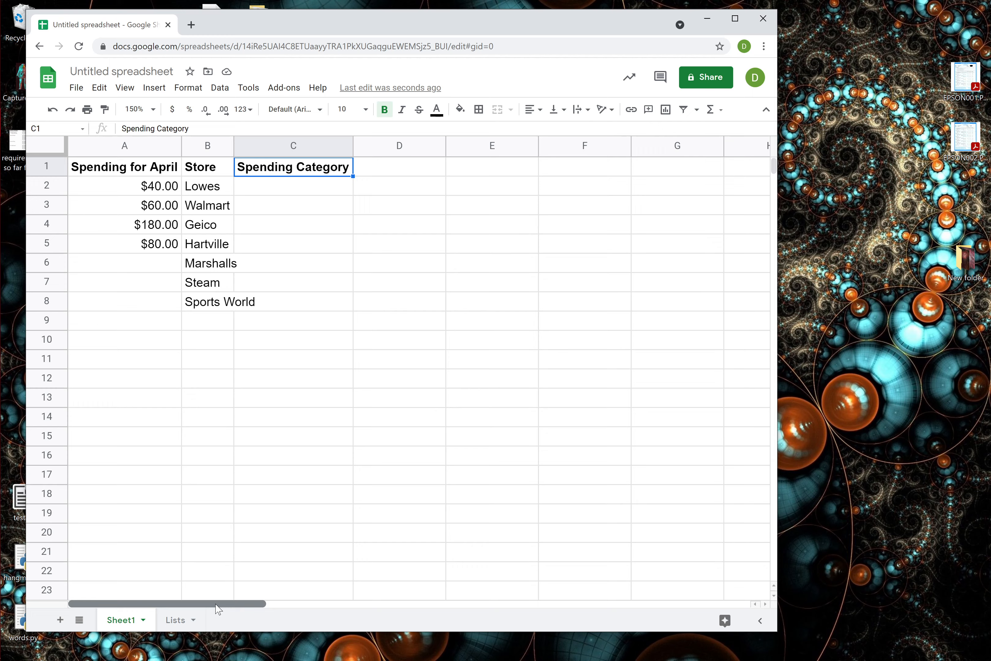
{"action": "left_click_drag", "start_coordinate": [235, 605], "coordinate": [24, 565]}
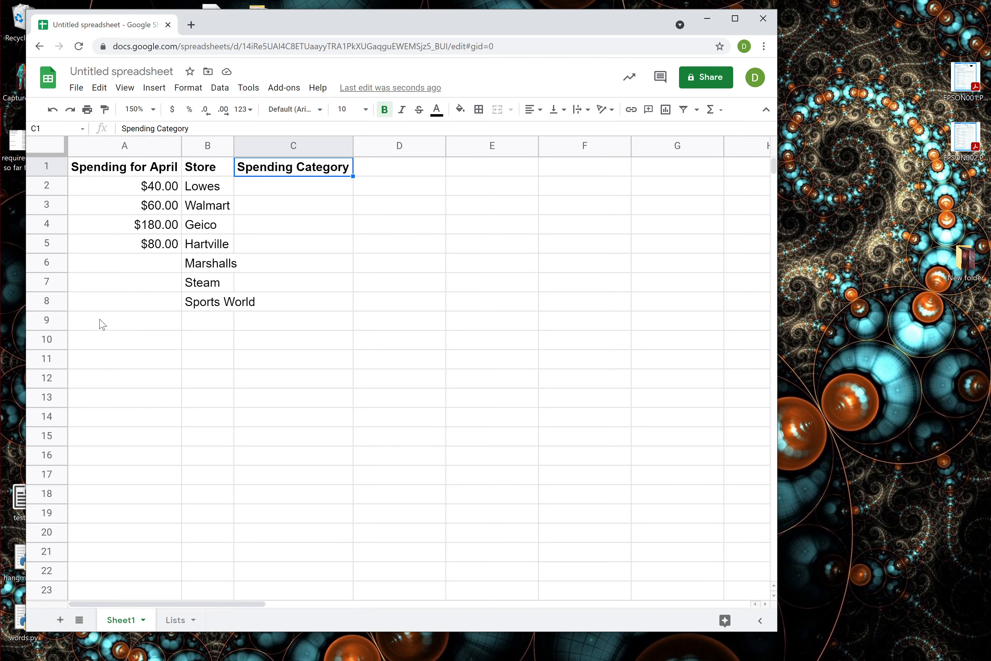
{"action": "left_click", "coordinate": [173, 620]}
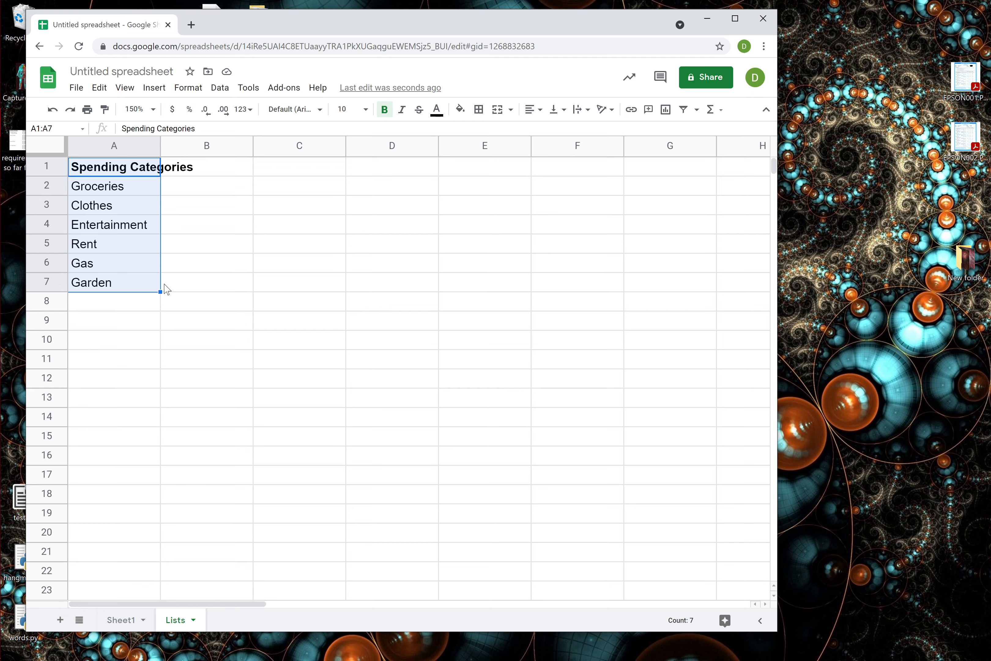
{"action": "left_click", "coordinate": [165, 287]}
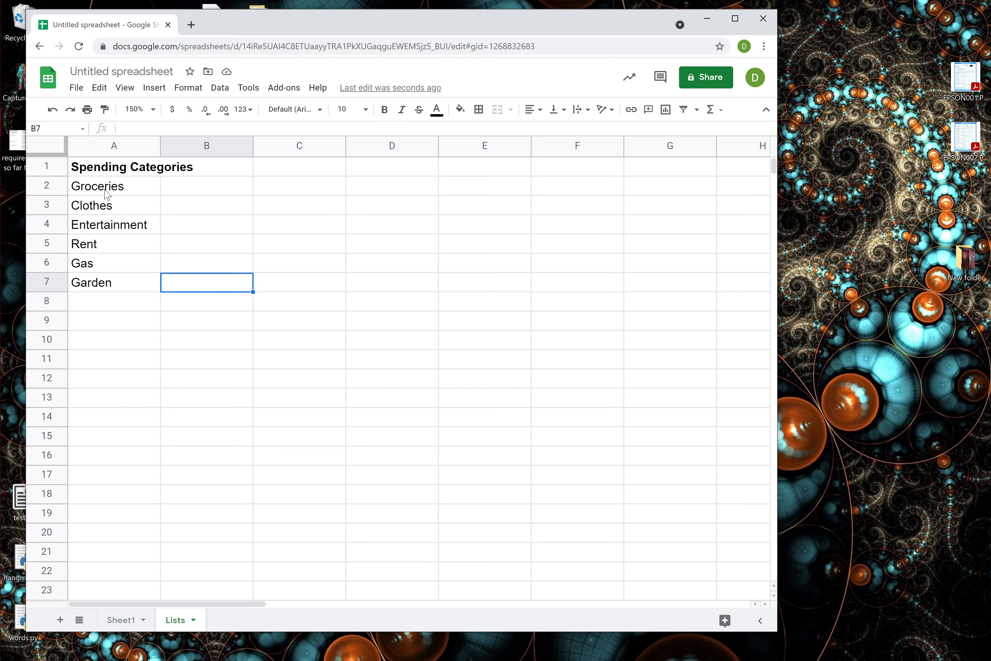
{"action": "left_click_drag", "start_coordinate": [105, 190], "coordinate": [98, 282]}
{"action": "left_click", "coordinate": [96, 455]}
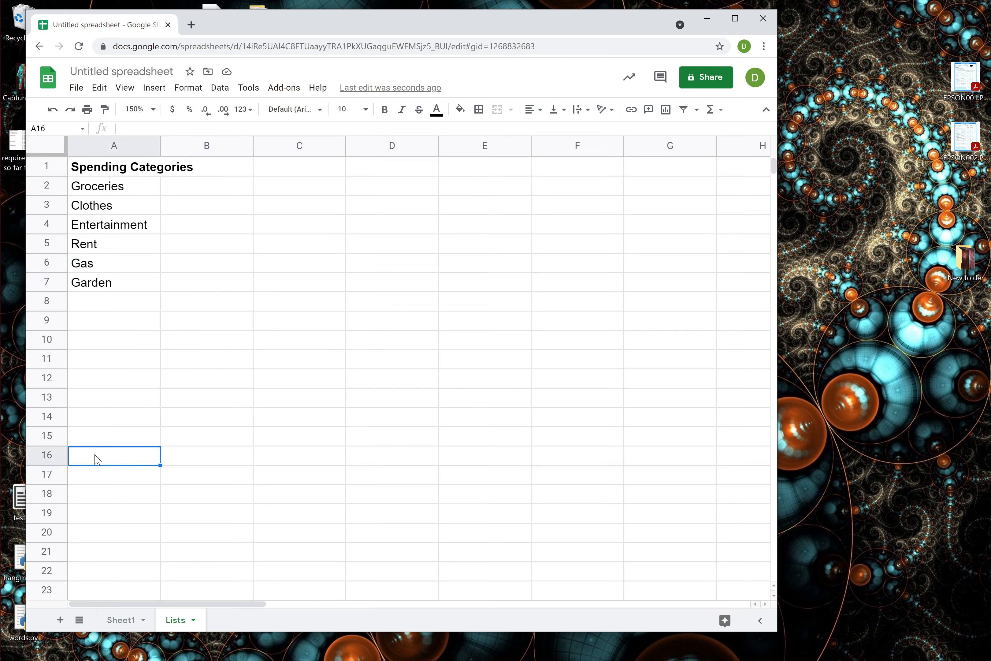
{"action": "left_click", "coordinate": [125, 622]}
{"action": "left_click", "coordinate": [175, 620]}
- Open the data validation settings for cell C2 of Sheet1 and view the available criteria types
{"action": "left_click", "coordinate": [123, 623]}
{"action": "left_click", "coordinate": [330, 192]}
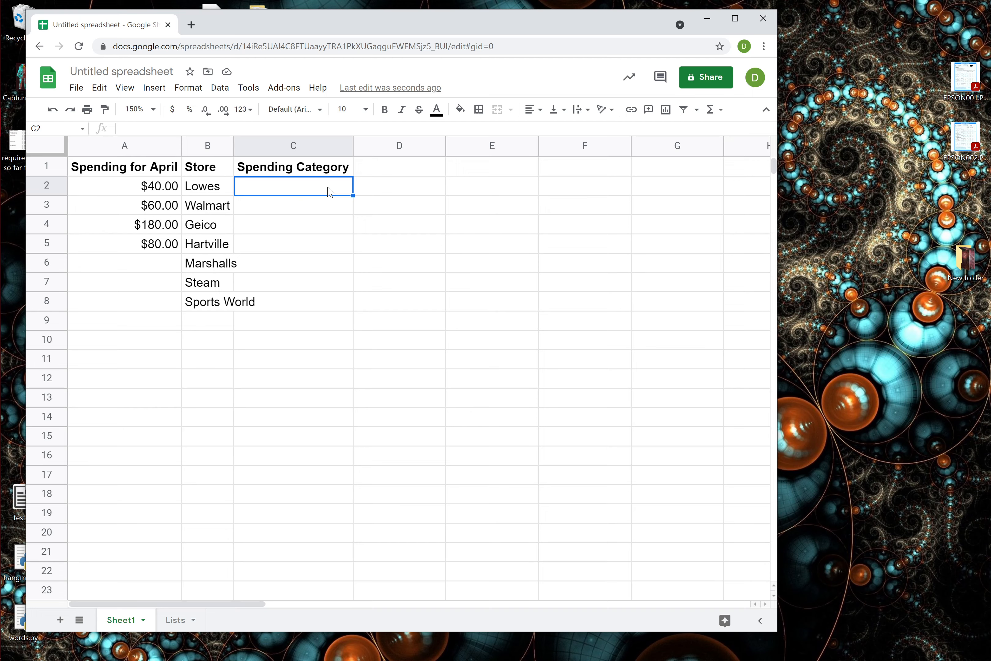
{"action": "right_click", "coordinate": [311, 193]}
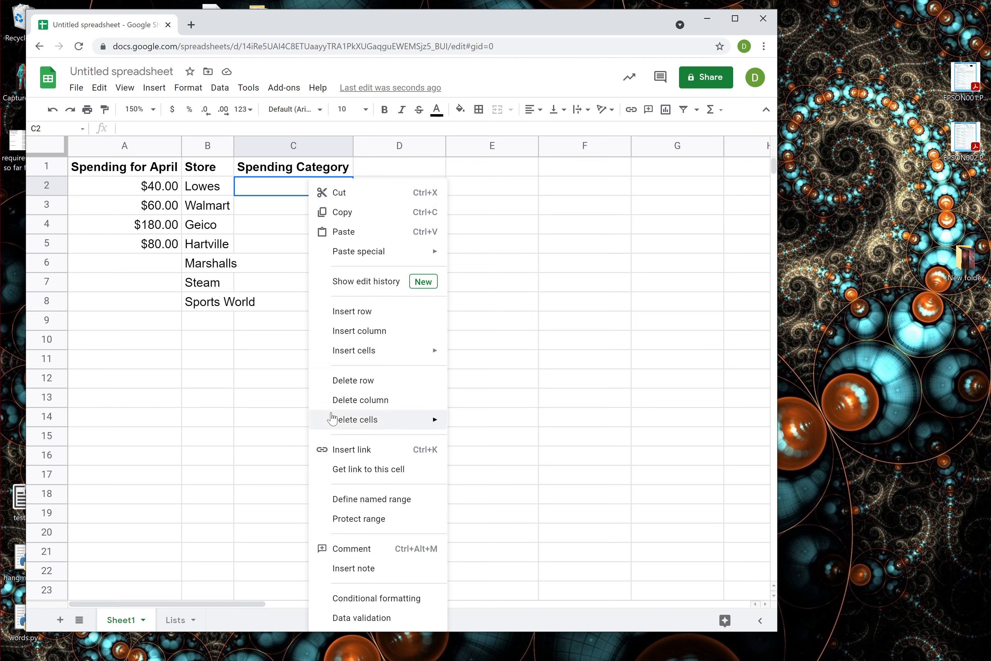
{"action": "left_click", "coordinate": [387, 626]}
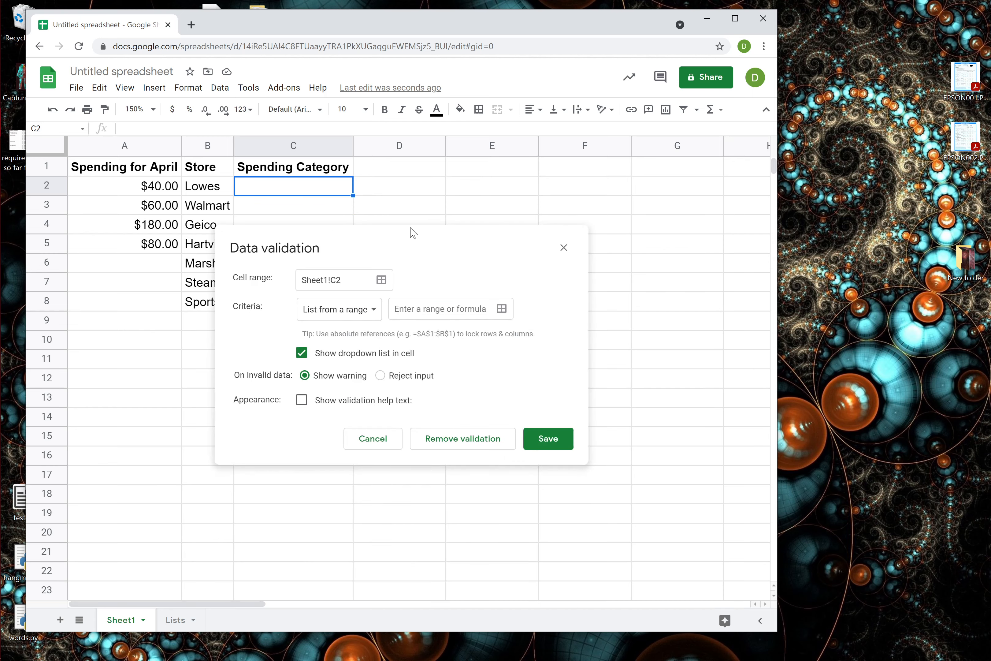
{"action": "left_click_drag", "start_coordinate": [412, 232], "coordinate": [568, 213]}
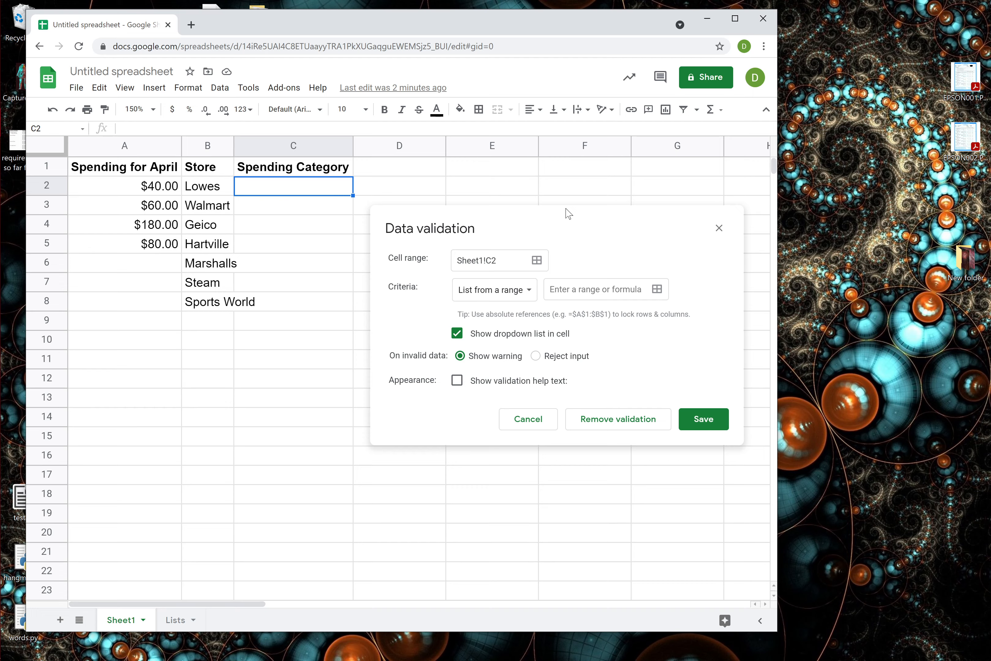
{"action": "left_click", "coordinate": [518, 290]}
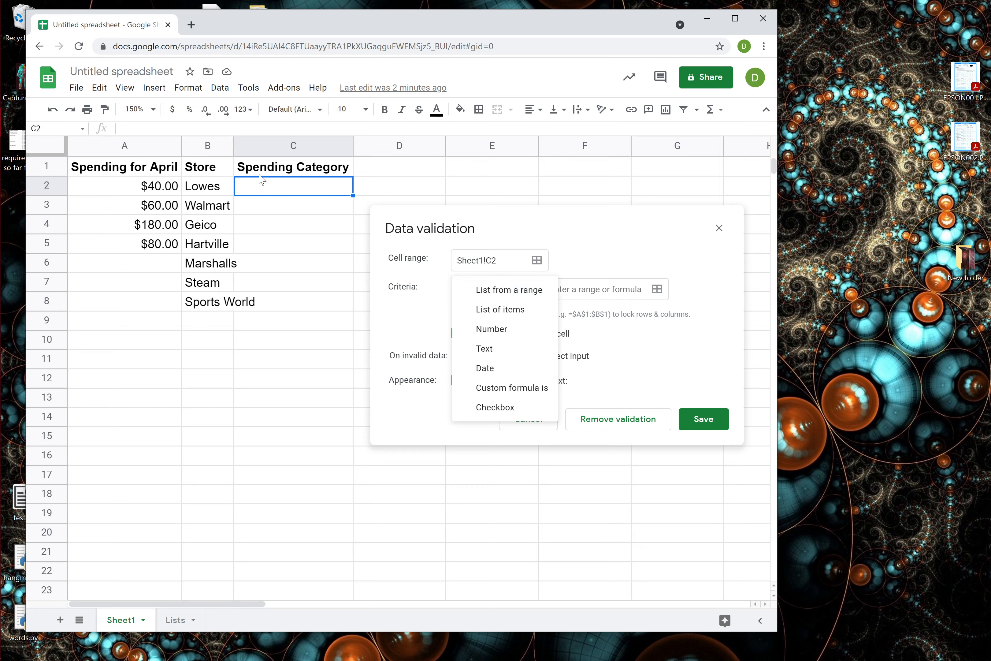
{"action": "left_click", "coordinate": [555, 244]}
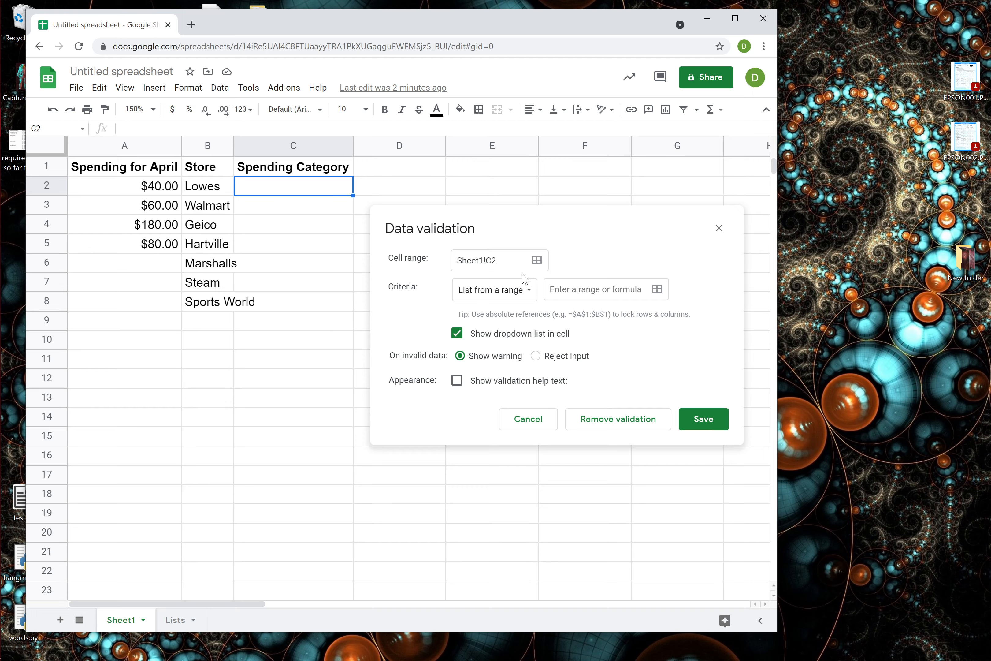
- Set the validation's cell range to C2:C8, the empty cells of the Spending Category column
{"action": "left_click", "coordinate": [537, 260]}
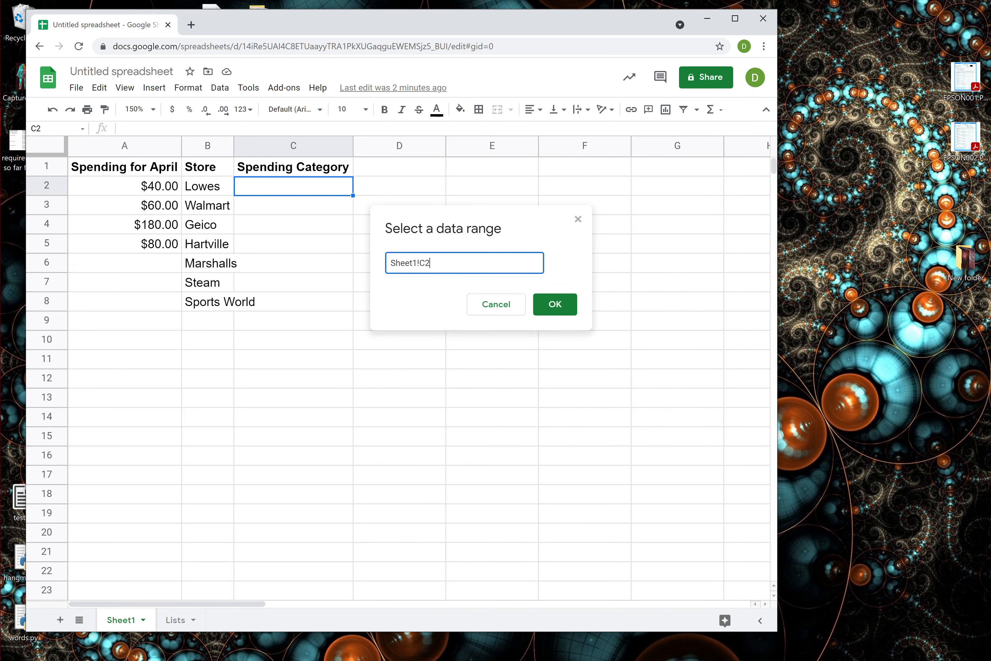
{"action": "left_click", "coordinate": [316, 194]}
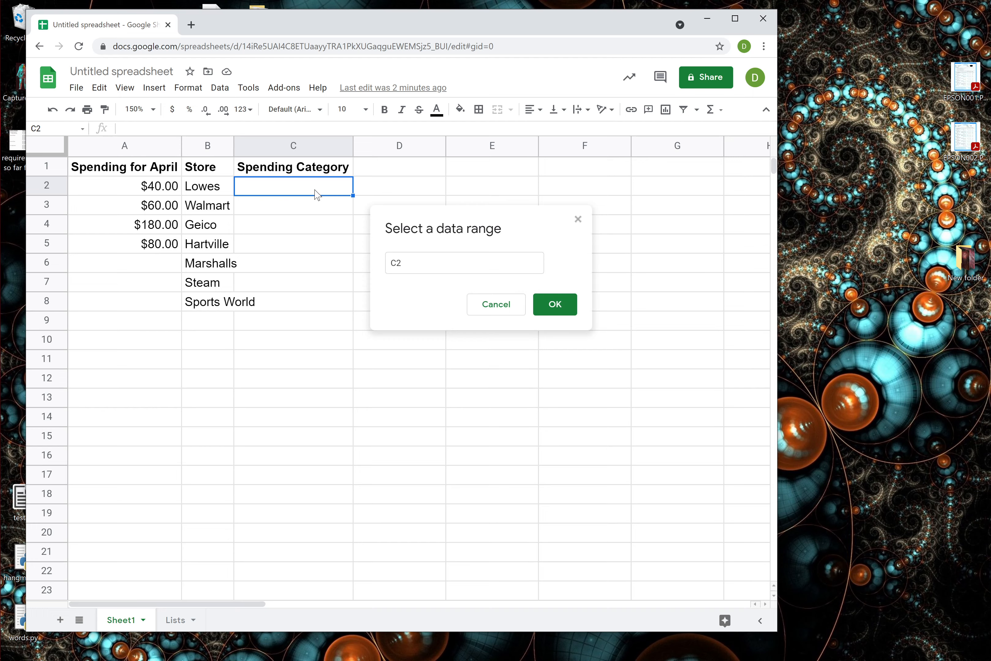
{"action": "left_click_drag", "start_coordinate": [316, 194], "coordinate": [303, 301]}
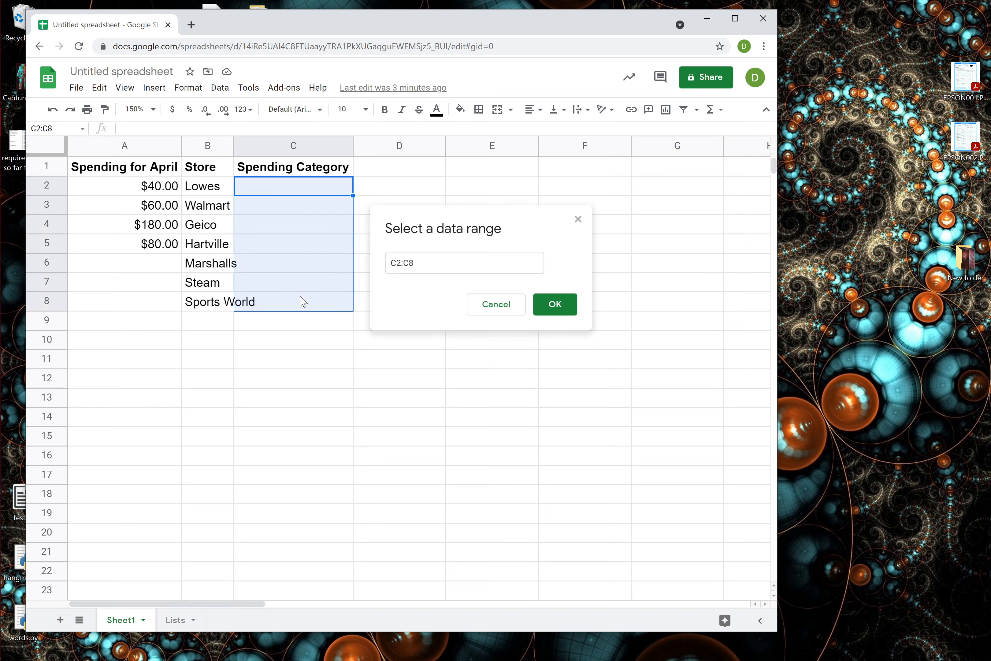
{"action": "left_click", "coordinate": [563, 308]}
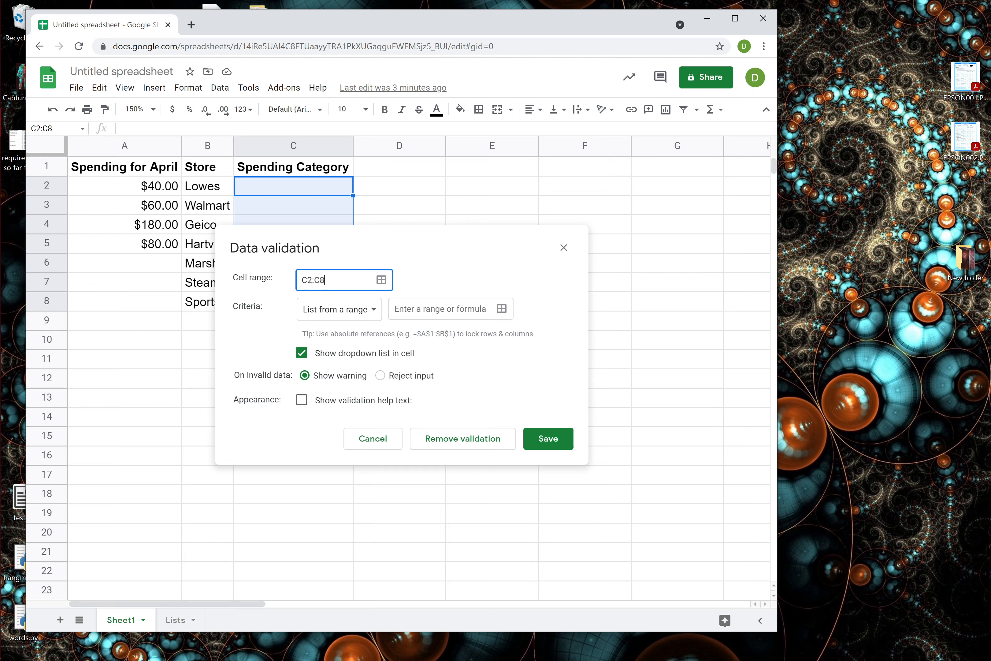
{"action": "left_click_drag", "start_coordinate": [346, 238], "coordinate": [540, 222]}
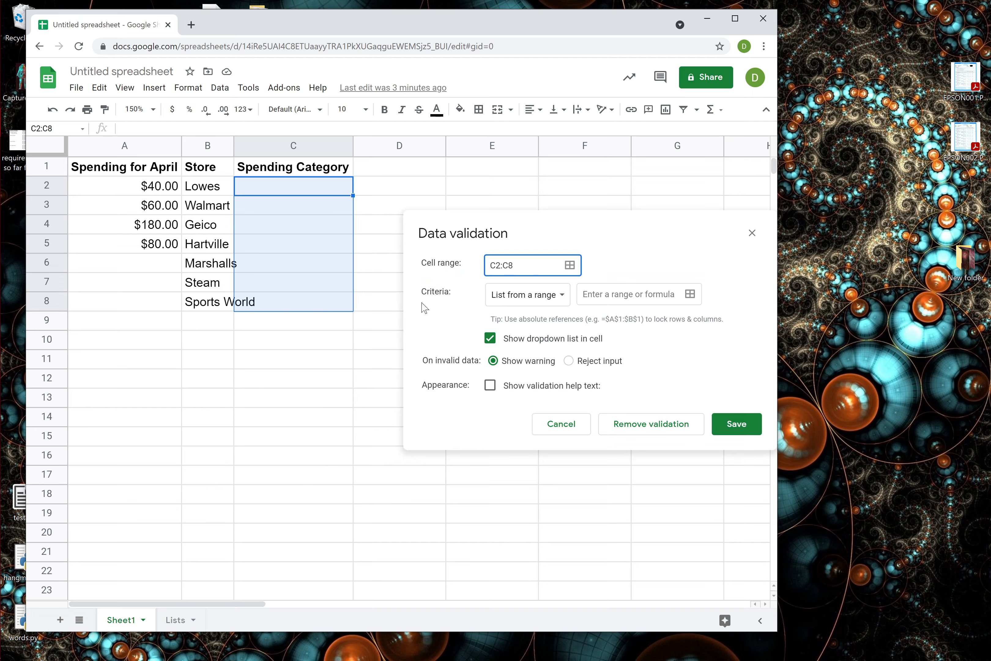
{"action": "left_click_drag", "start_coordinate": [461, 294], "coordinate": [415, 297]}
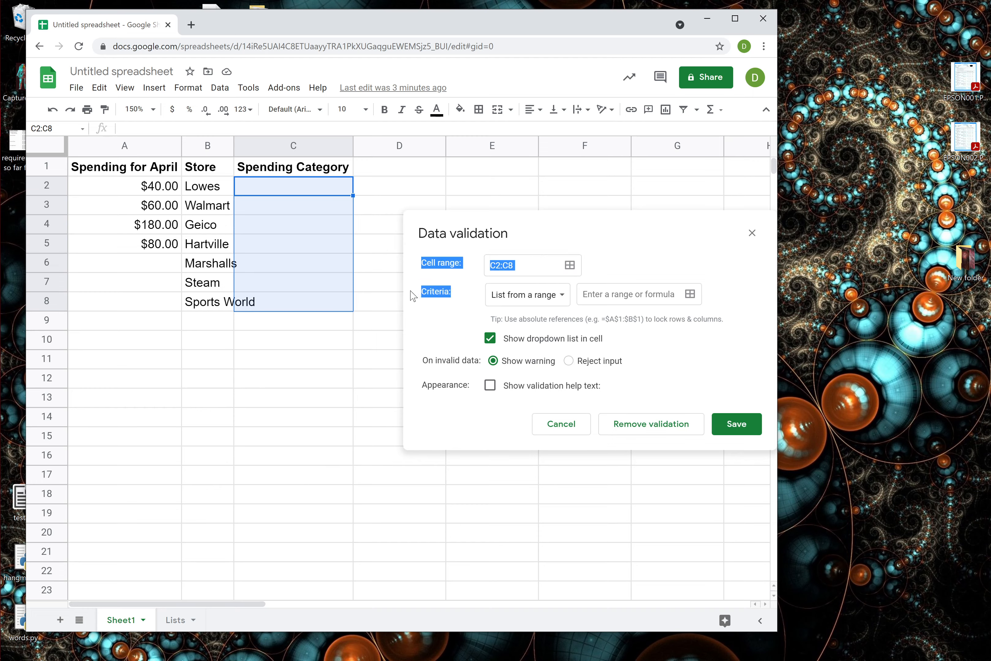
{"action": "left_click", "coordinate": [442, 303]}
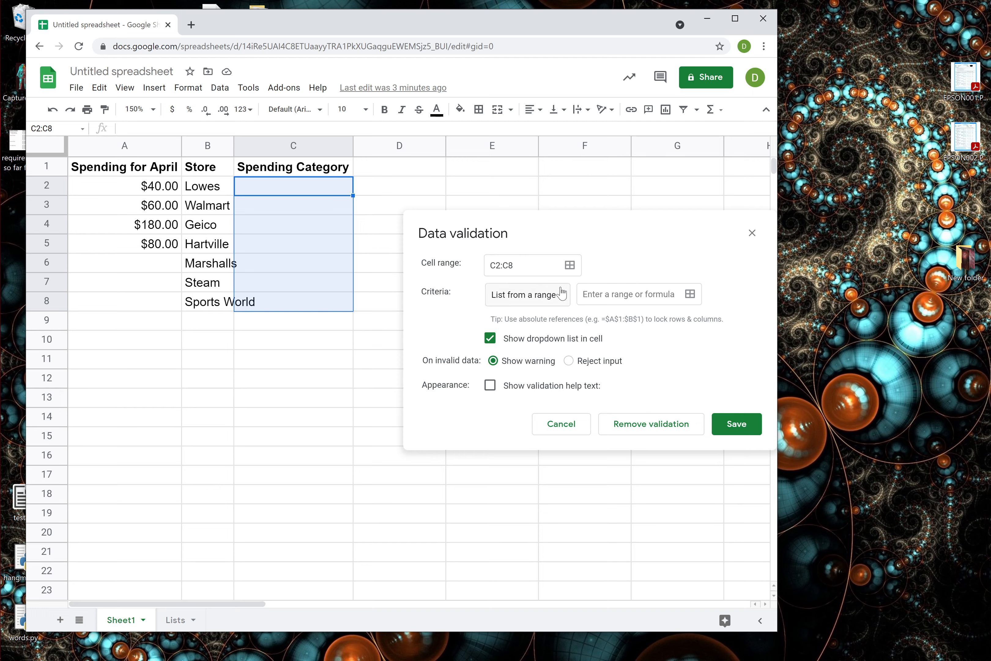
- Set the source range of the validation's list criteria to Lists!A2:A7, the category names without the heading
{"action": "left_click", "coordinate": [586, 297]}
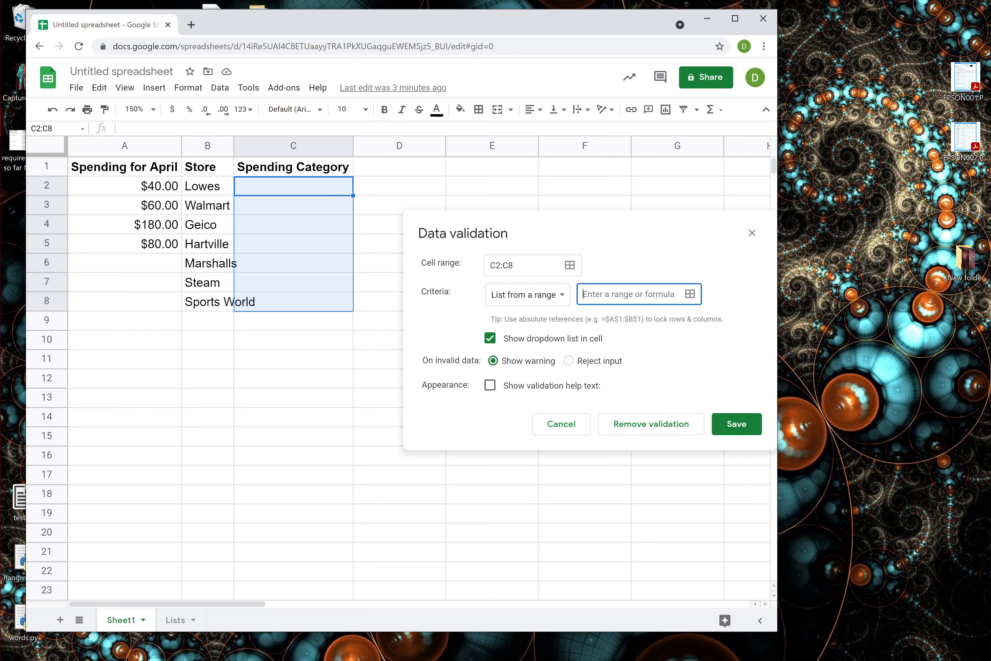
{"action": "left_click", "coordinate": [691, 298]}
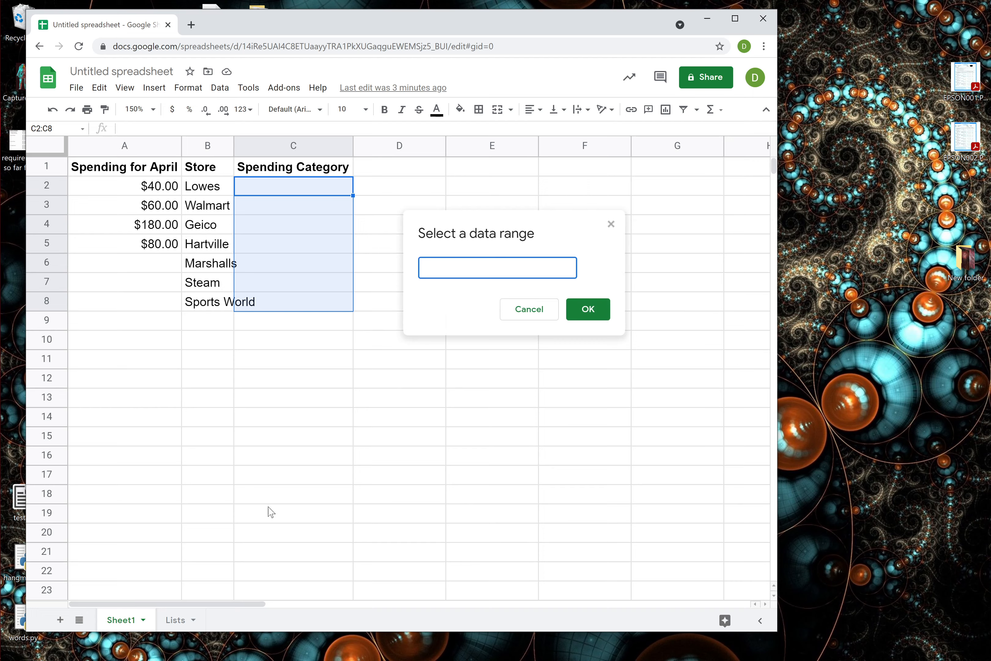
{"action": "left_click", "coordinate": [175, 621]}
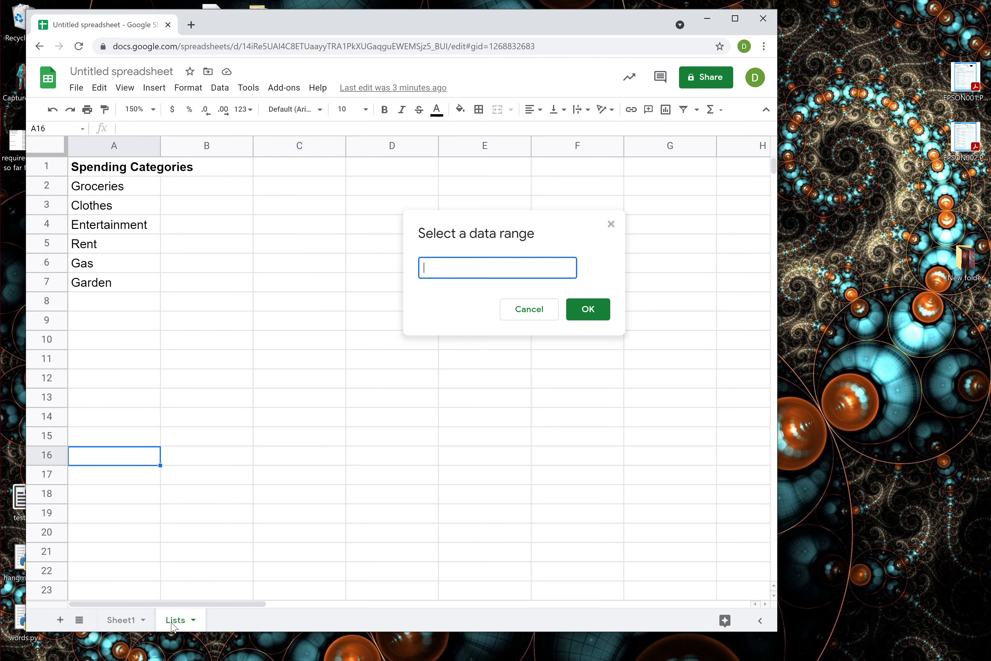
{"action": "left_click_drag", "start_coordinate": [136, 194], "coordinate": [133, 283]}
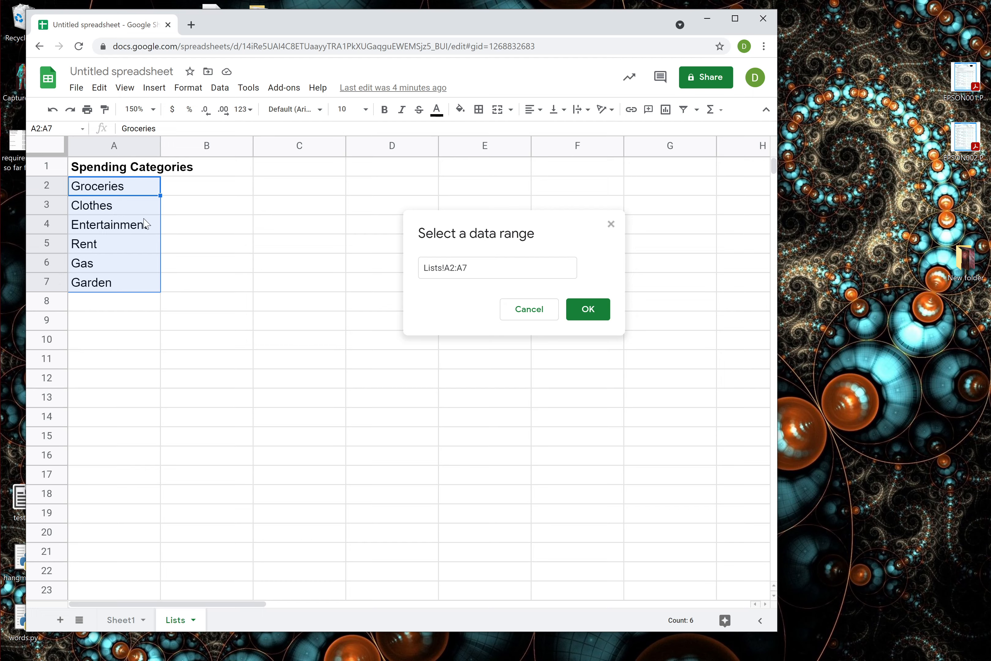
{"action": "left_click", "coordinate": [123, 624]}
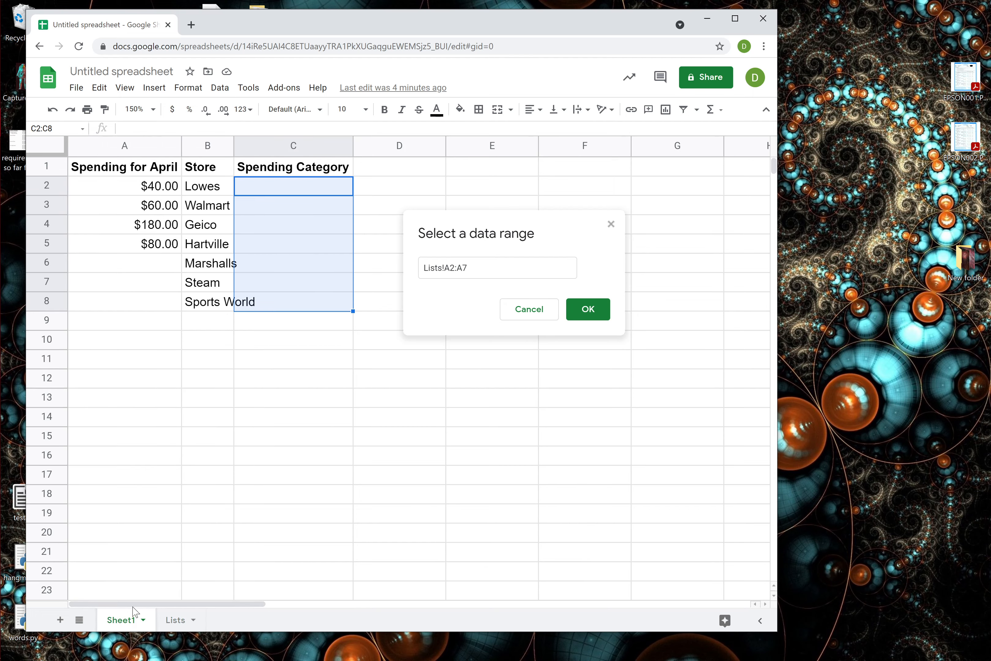
{"action": "left_click", "coordinate": [600, 310]}
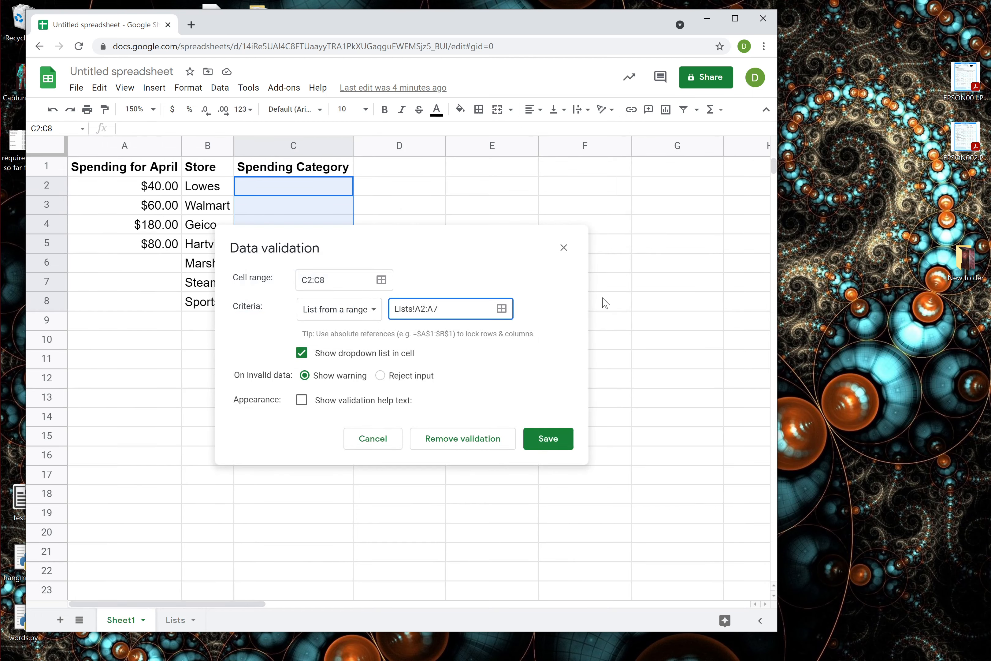
- Save the data validation rule for C2:C8, with the dropdown list shown in the cells
{"action": "left_click_drag", "start_coordinate": [386, 247], "coordinate": [551, 187]}
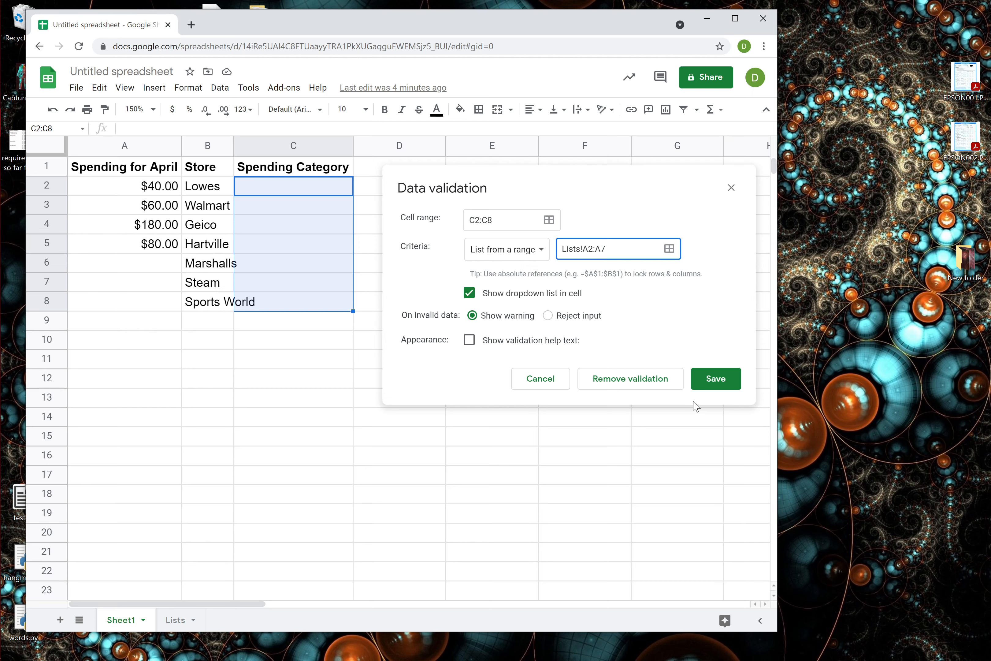
{"action": "left_click", "coordinate": [705, 385]}
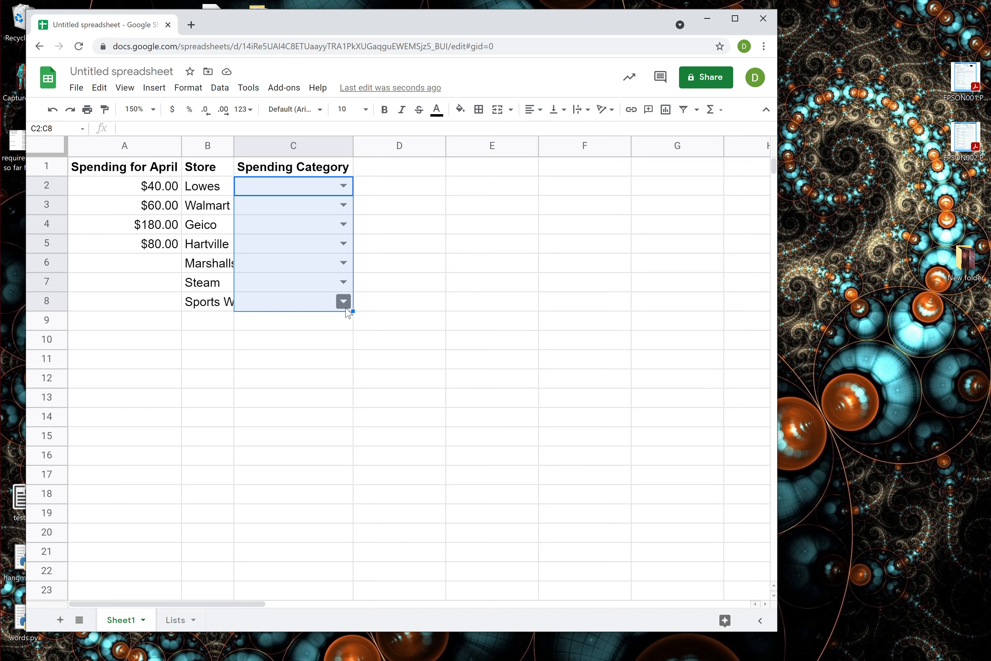
{"action": "left_click", "coordinate": [427, 225]}
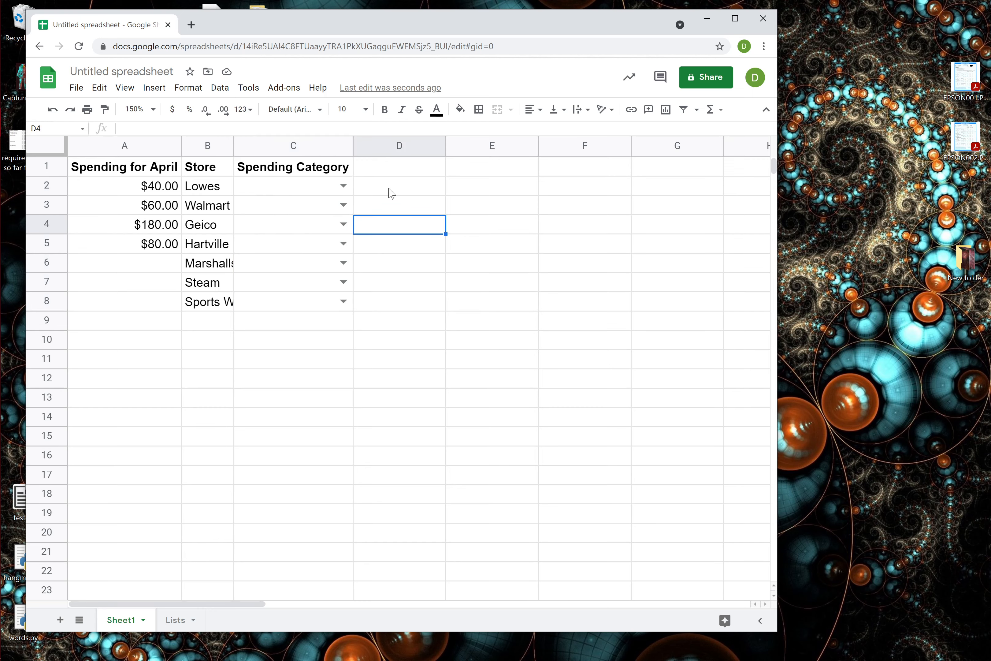
- Test the dropdown in the Lowes row's Spending Category cell by choosing Rent, Clothes and finally Gas
{"action": "left_click", "coordinate": [343, 188]}
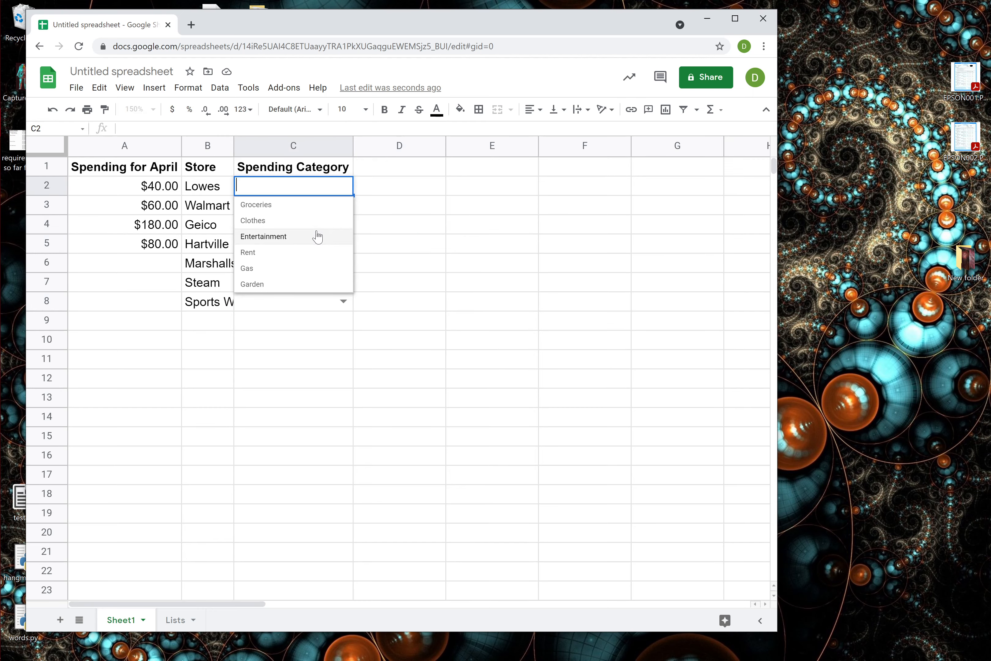
{"action": "left_click", "coordinate": [309, 258]}
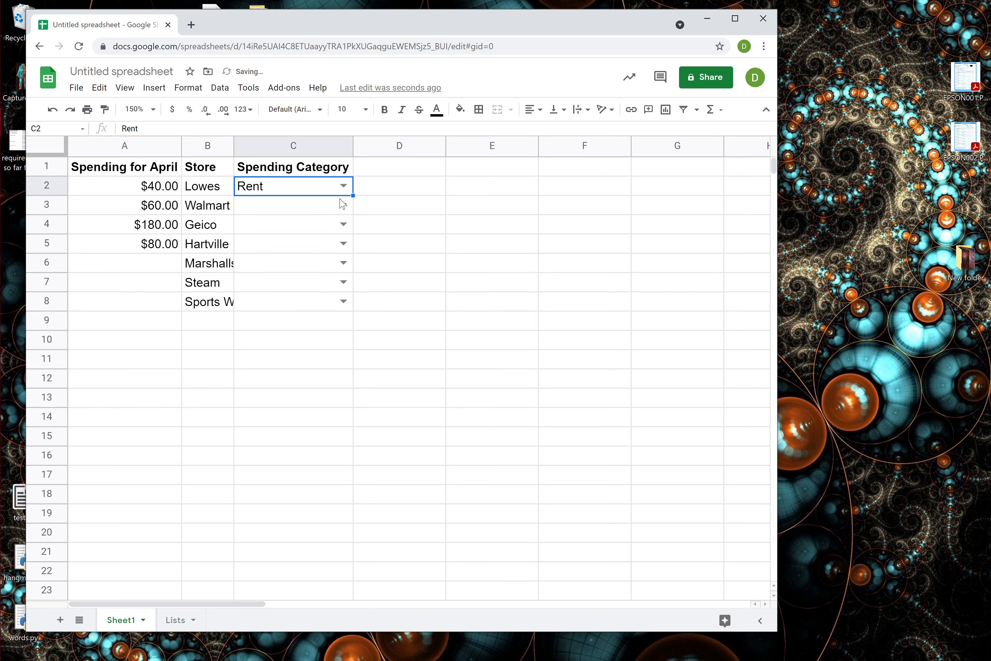
{"action": "left_click", "coordinate": [349, 188]}
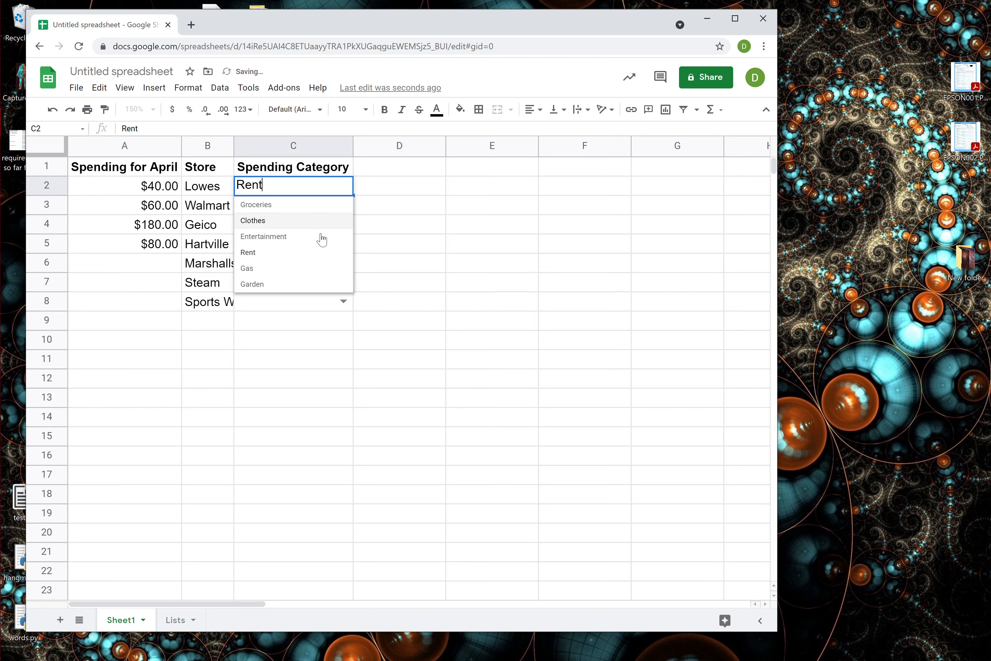
{"action": "left_click", "coordinate": [322, 218]}
{"action": "left_click", "coordinate": [348, 191]}
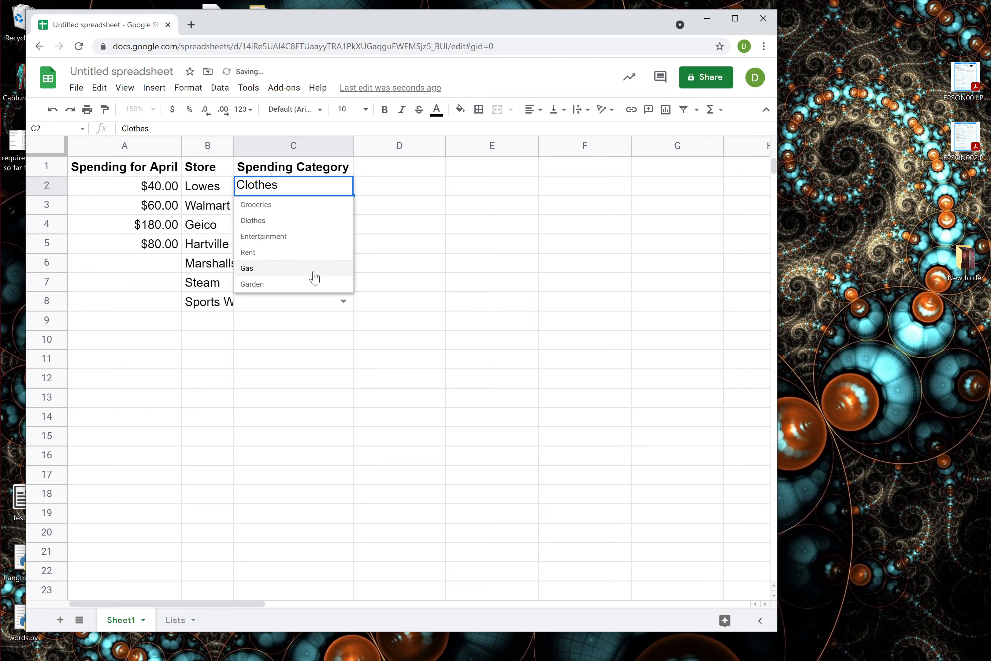
{"action": "left_click", "coordinate": [316, 276]}
{"action": "left_click", "coordinate": [347, 187]}
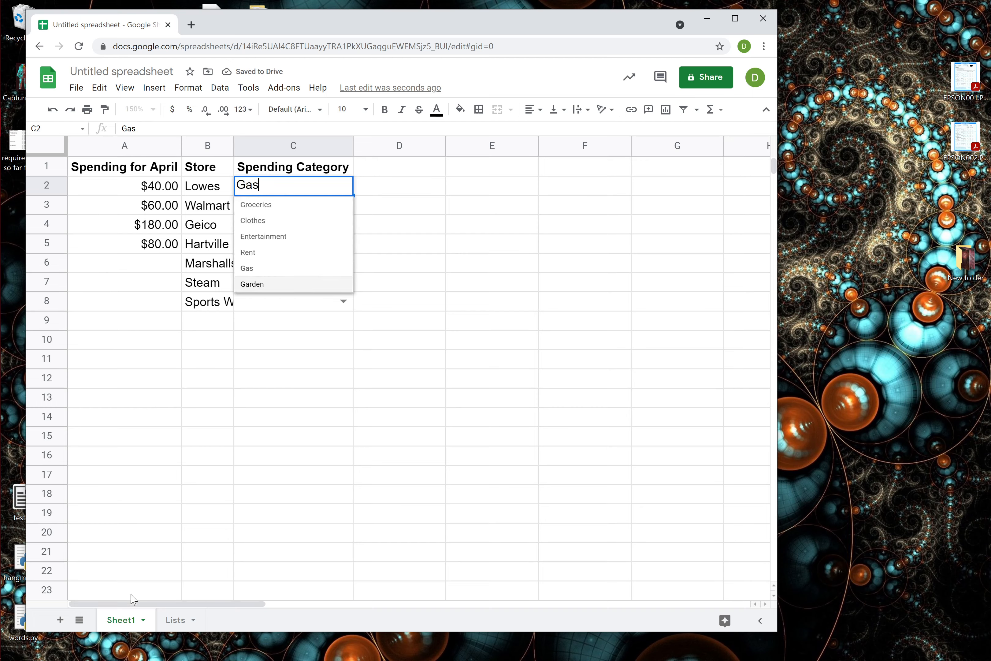
- Check the source categories on the Lists sheet against the dropdown's choices and return to Sheet1
{"action": "left_click", "coordinate": [177, 621]}
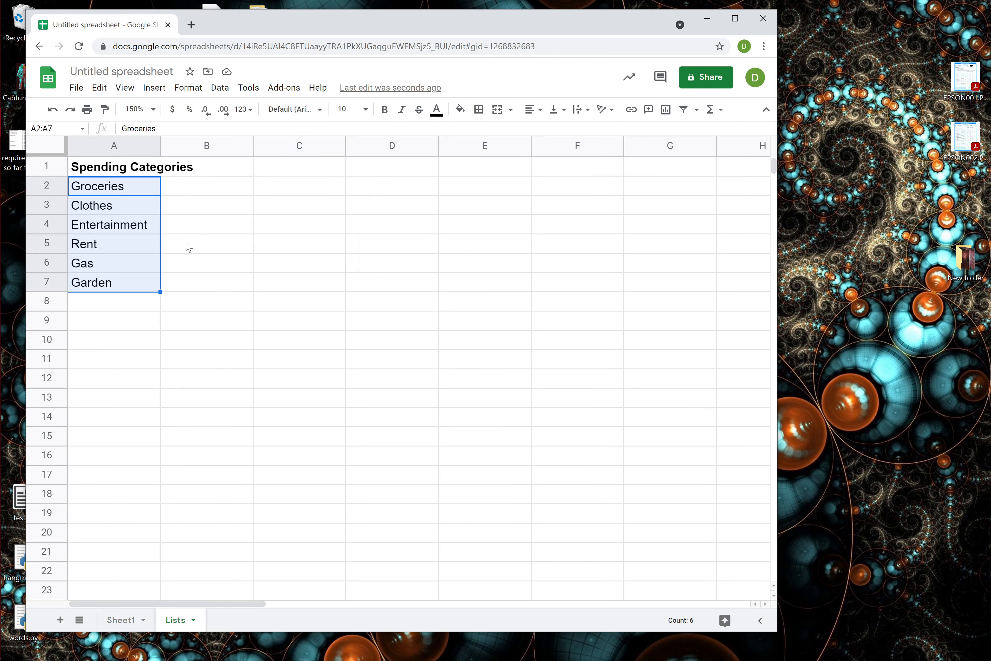
{"action": "left_click", "coordinate": [194, 214]}
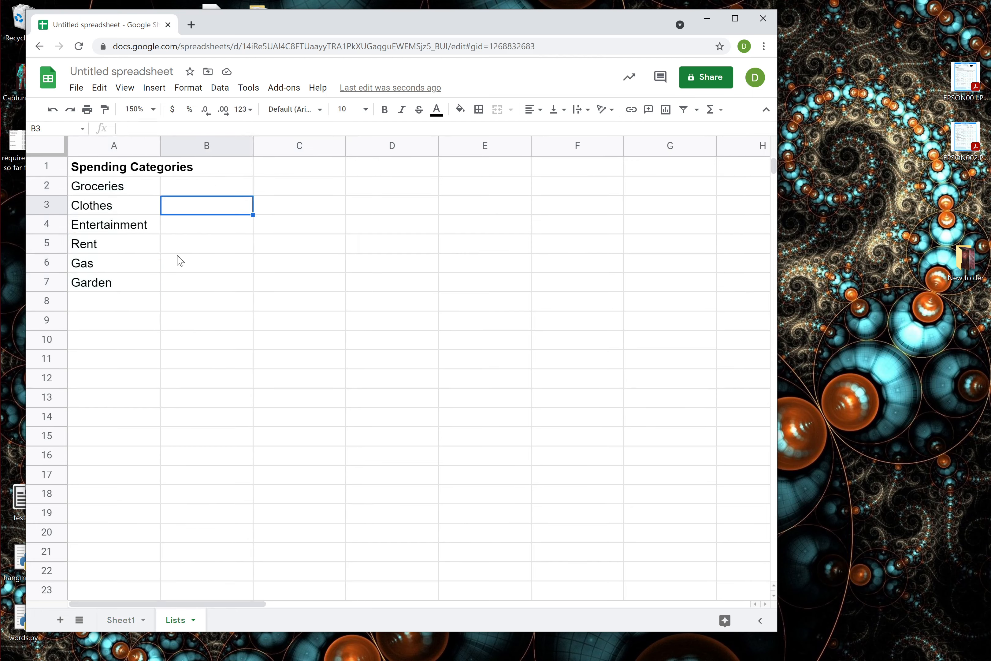
{"action": "left_click", "coordinate": [123, 619]}
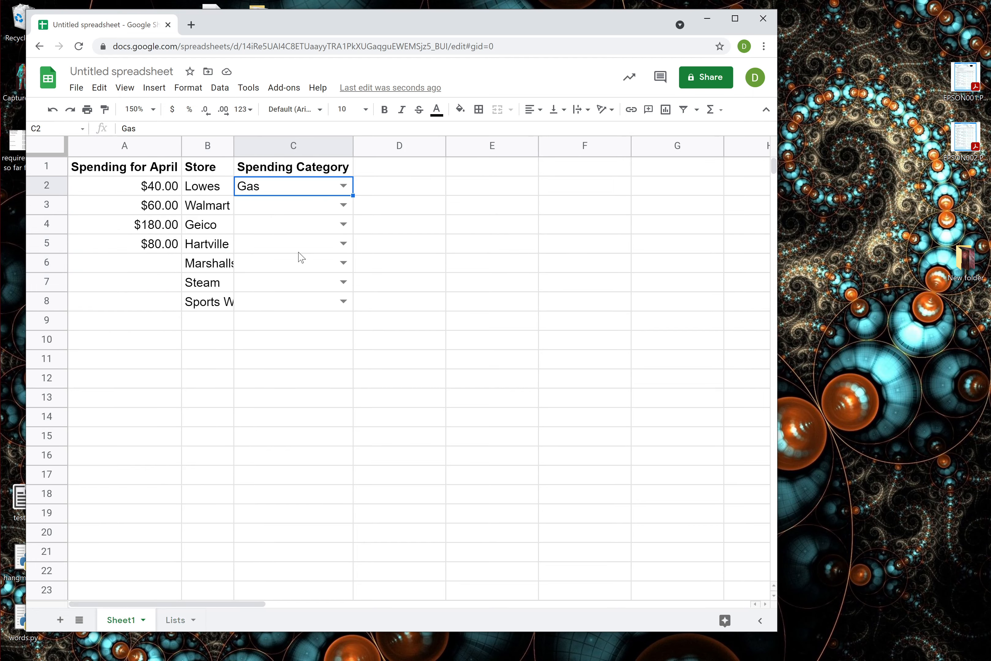
- Choose Entertainment as the spending category for Walmart and Groceries for Hartville
{"action": "left_click", "coordinate": [344, 206]}
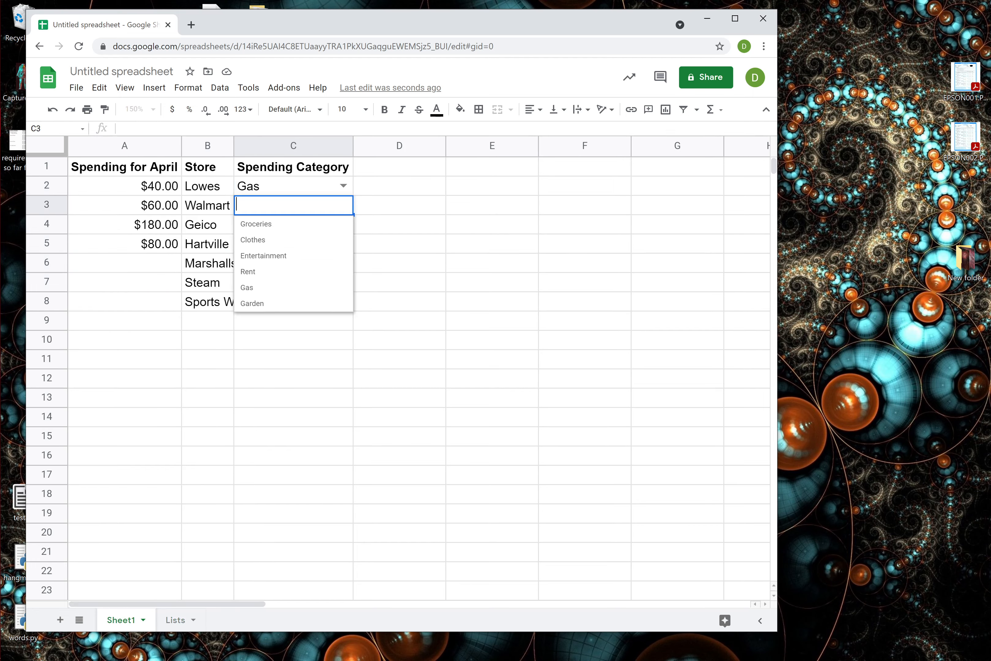
{"action": "left_click", "coordinate": [306, 255]}
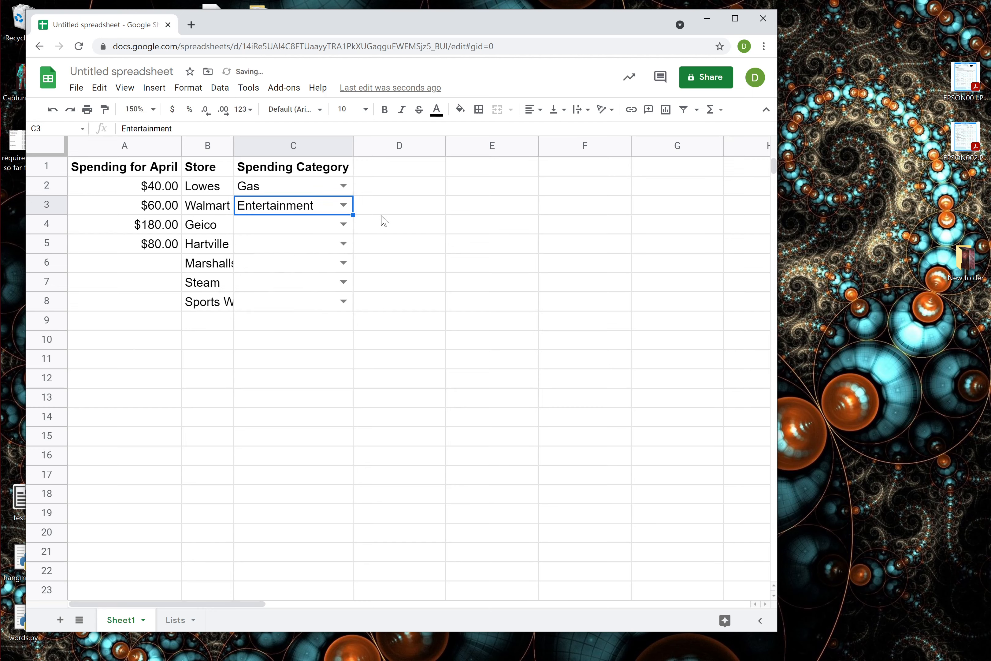
{"action": "left_click", "coordinate": [344, 243]}
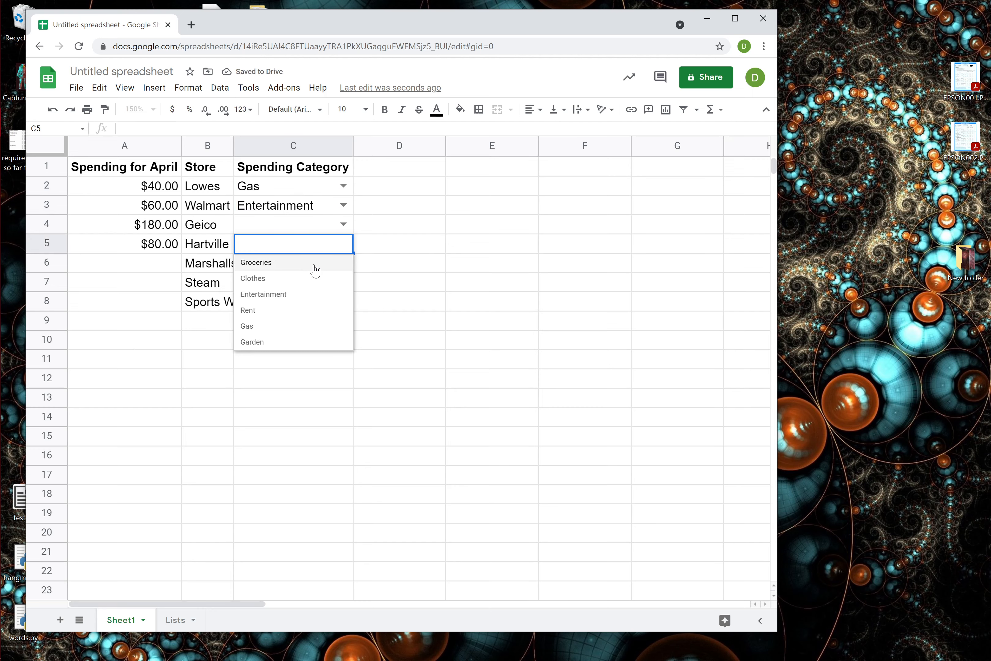
{"action": "left_click", "coordinate": [316, 263]}
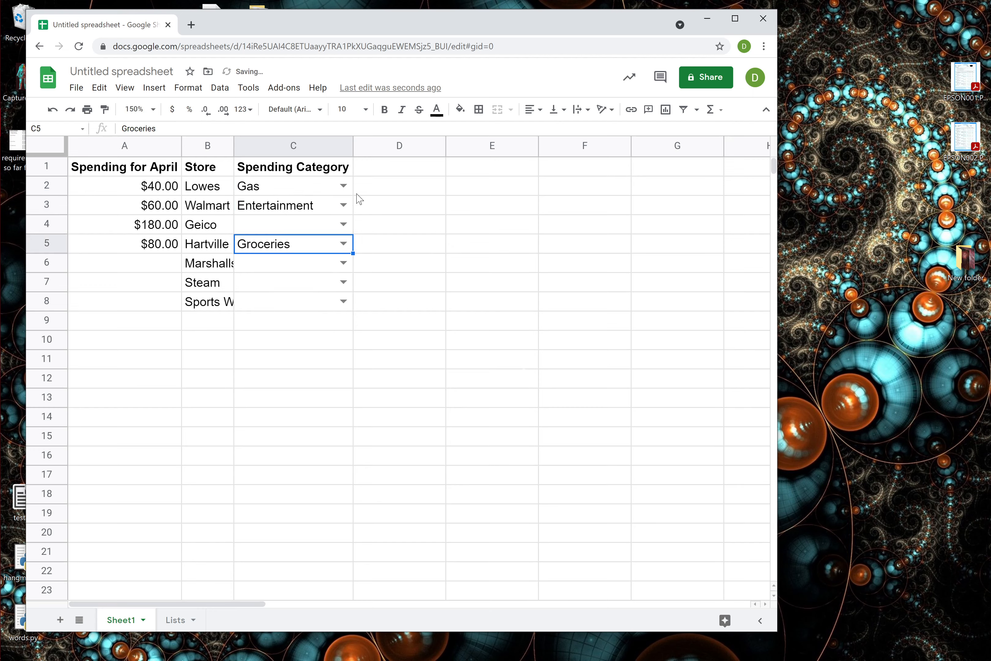